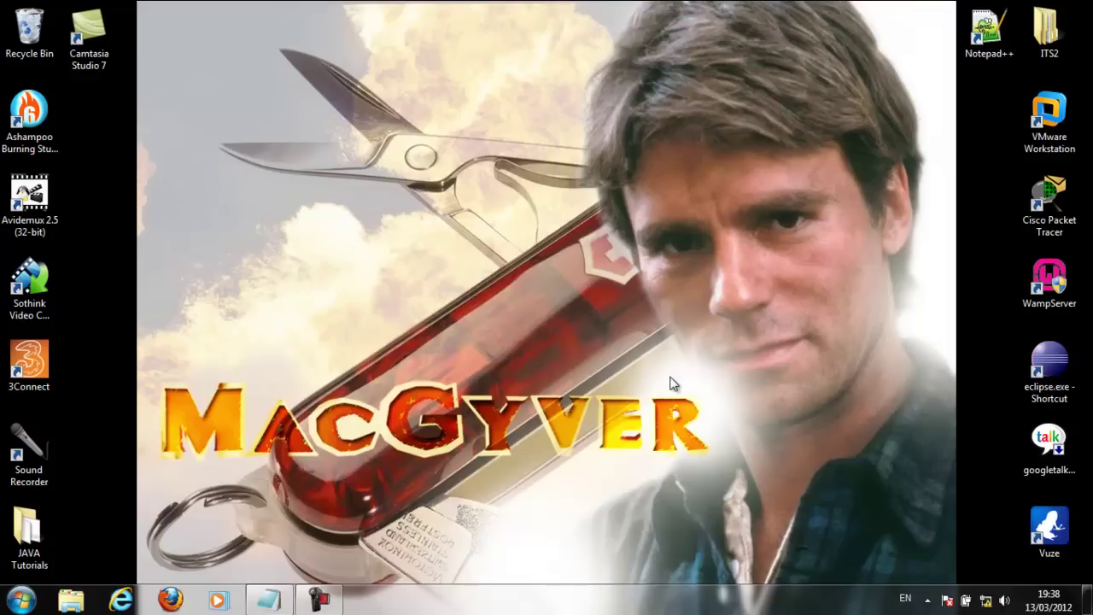
# Launch Firefox and load the router's page at 192.168.1.254.
pyautogui.click(172, 599)
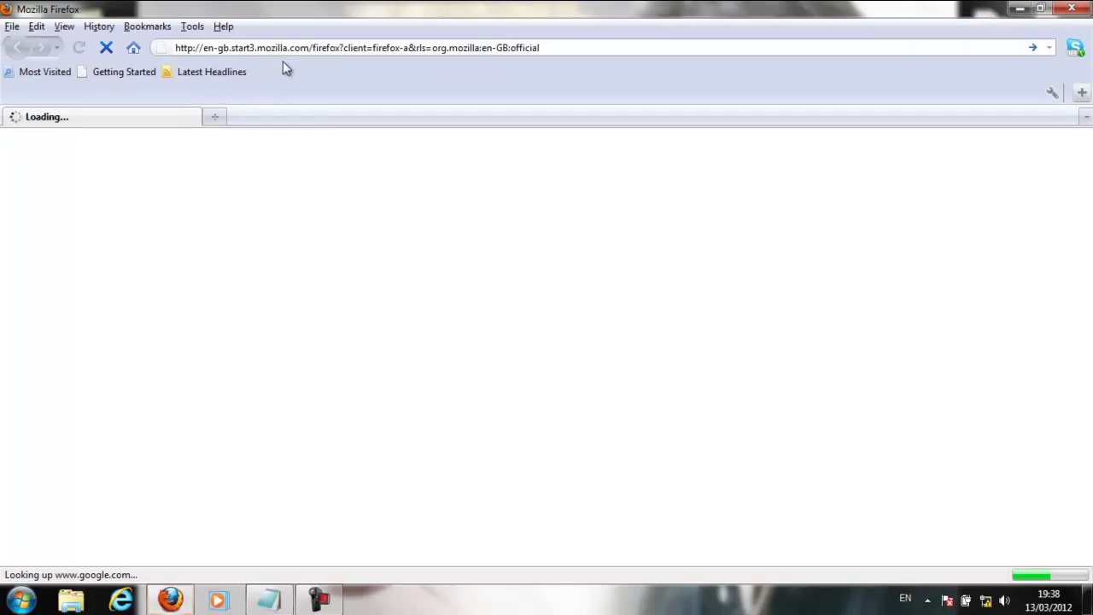
pyautogui.click(106, 50)
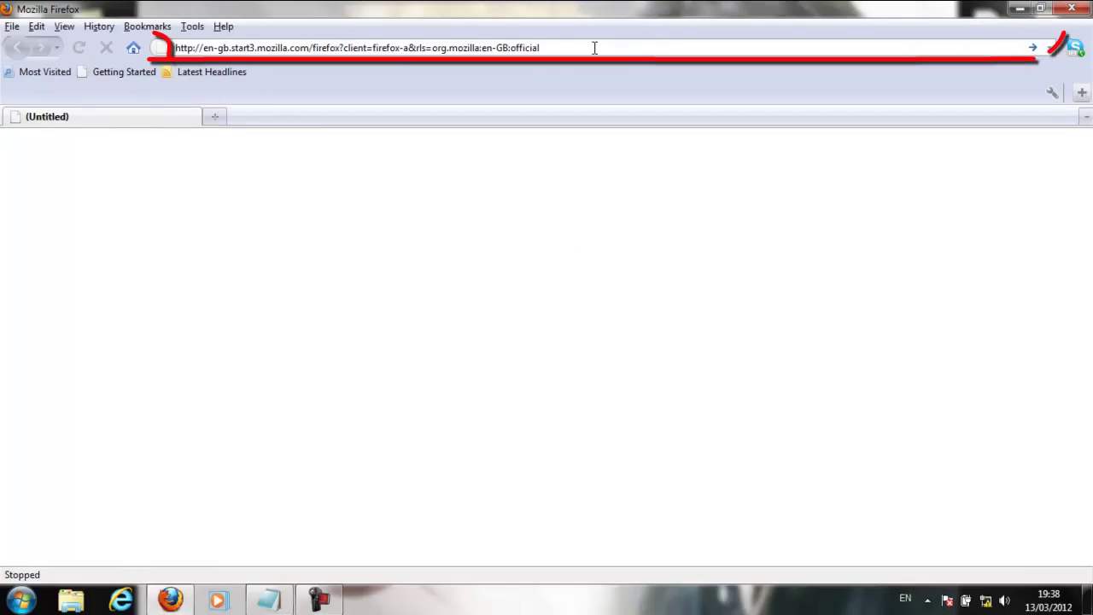
pyautogui.moveTo(541, 47); pyautogui.dragTo(115, 64)
pyautogui.press('Delete')
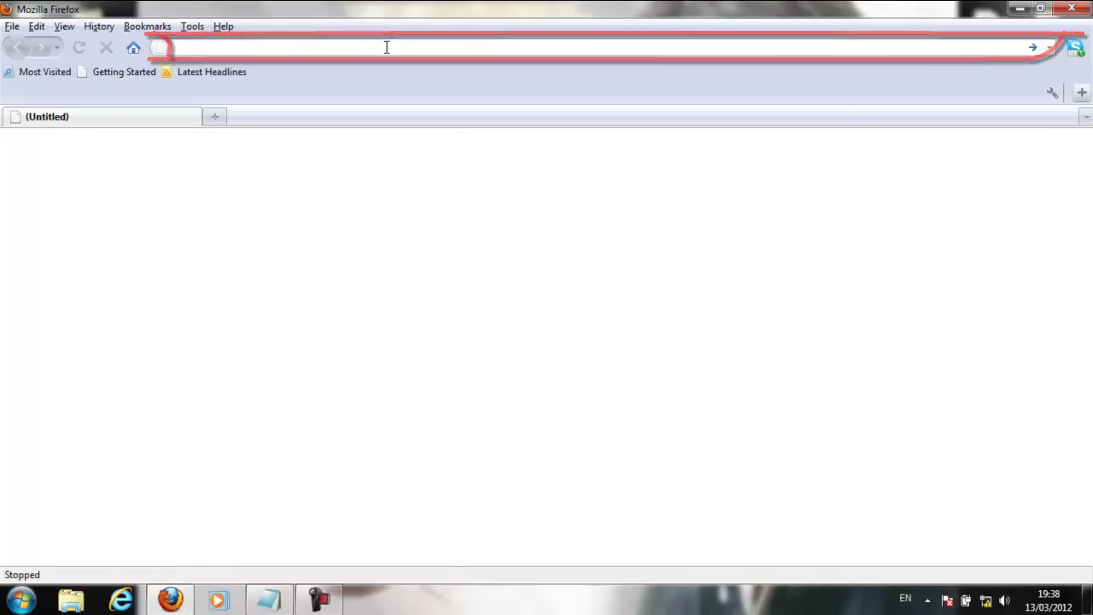
pyautogui.write('192.168.1.')
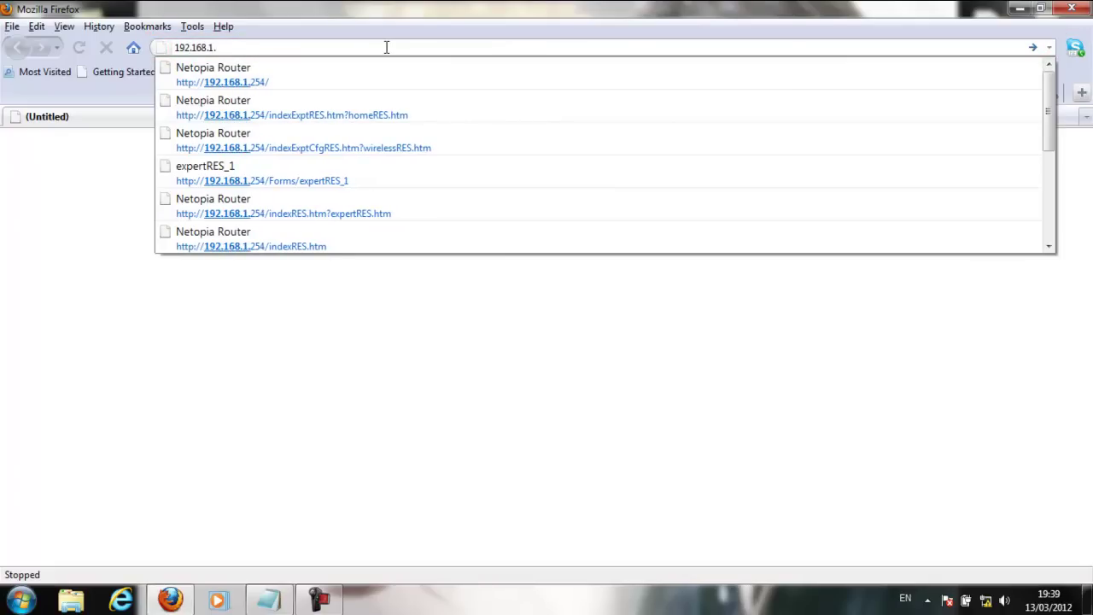
pyautogui.write('254')
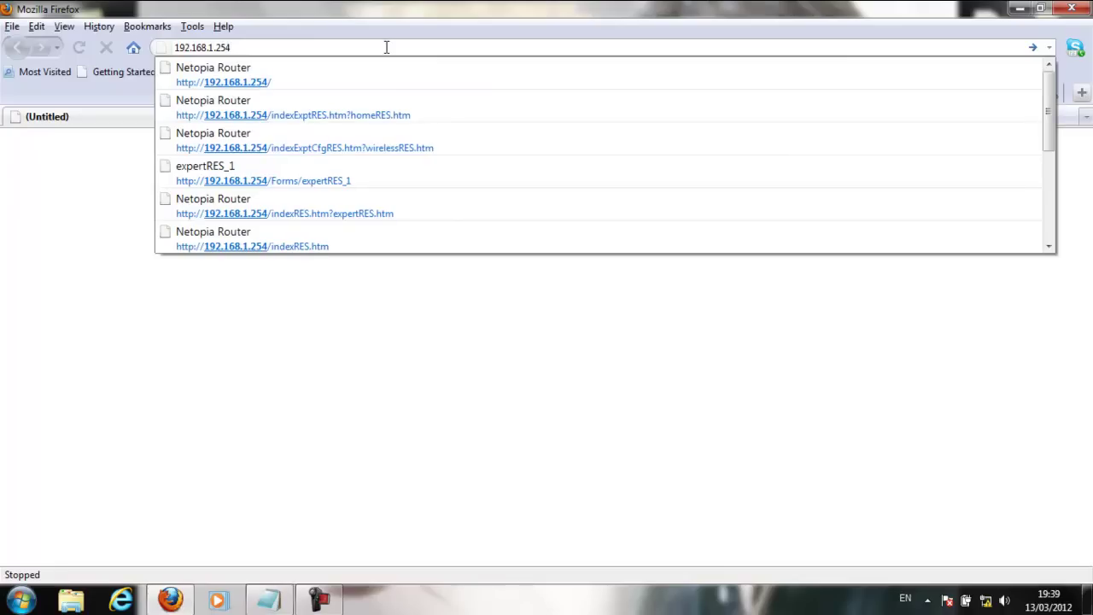
pyautogui.press('Return')
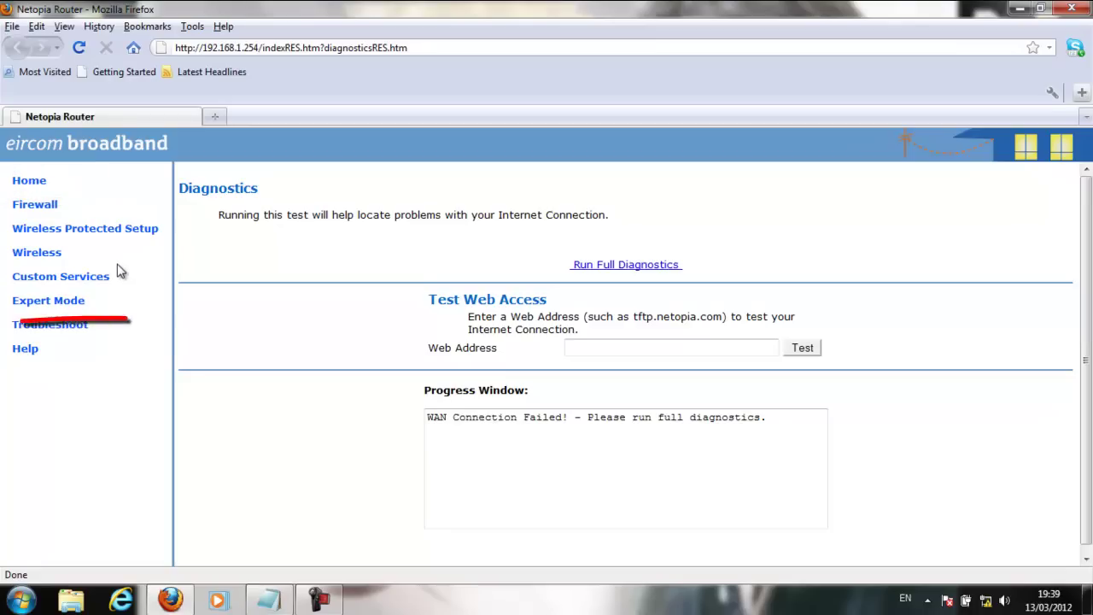
# Switch the router interface to Expert Mode, confirming with 'Yes, enter expert mode'.
pyautogui.click(67, 302)
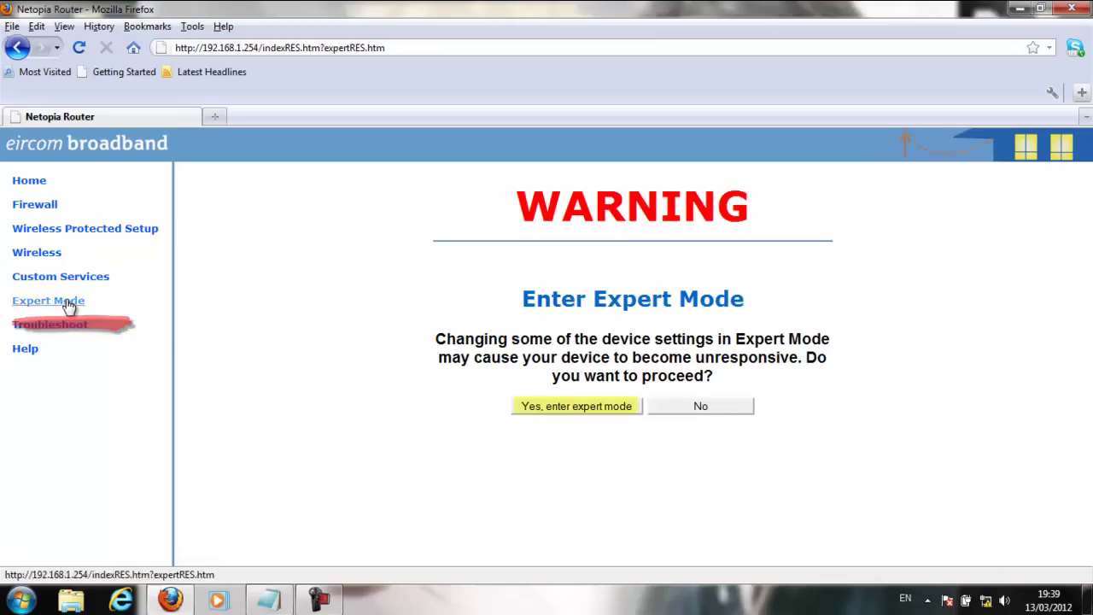
pyautogui.click(572, 410)
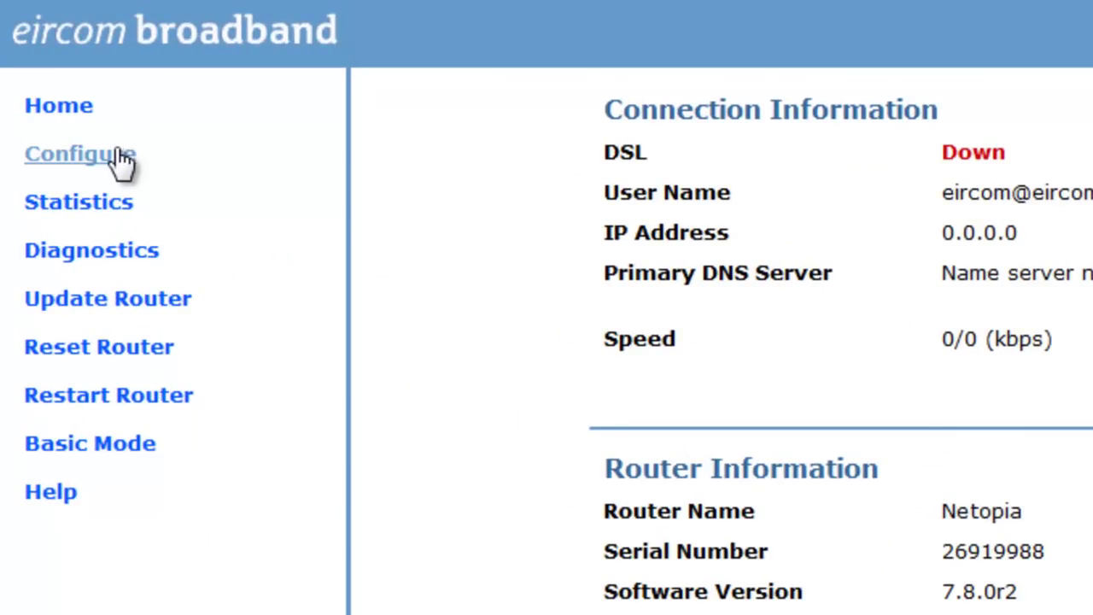
# Open the Wireless page, review SSID eircom4654 5770 and its key, then open Advanced options.
pyautogui.click(120, 157)
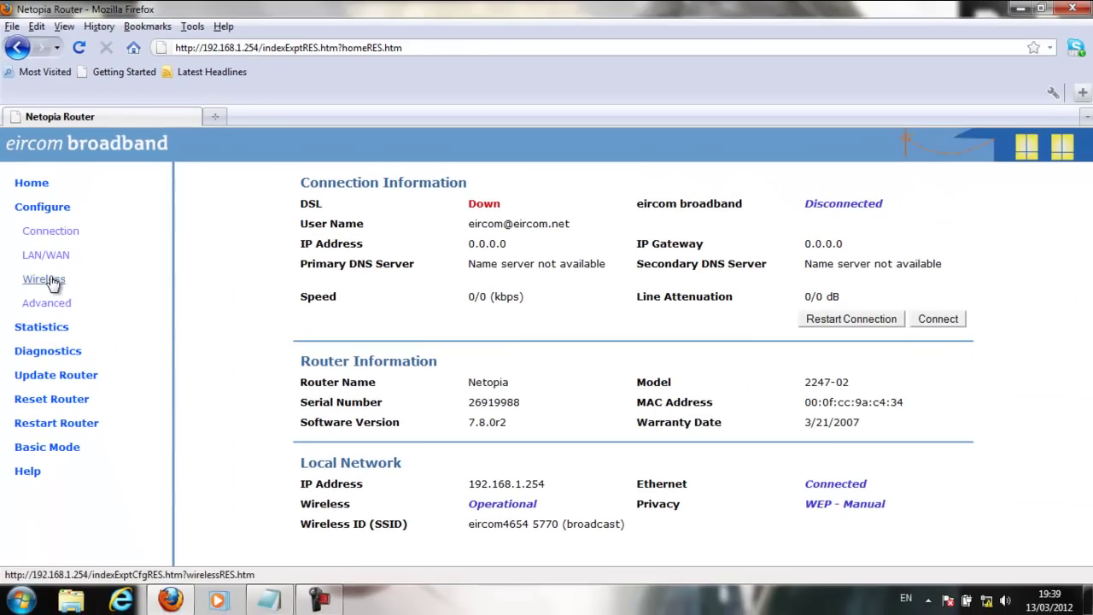
pyautogui.click(47, 279)
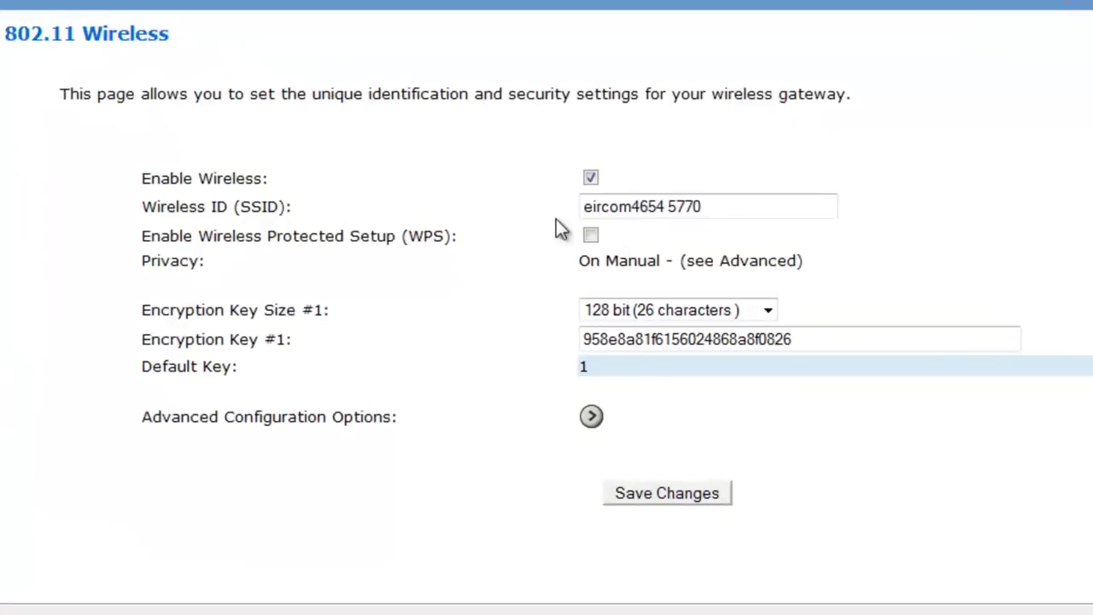
pyautogui.click(692, 291)
pyautogui.moveTo(770, 183); pyautogui.dragTo(520, 202)
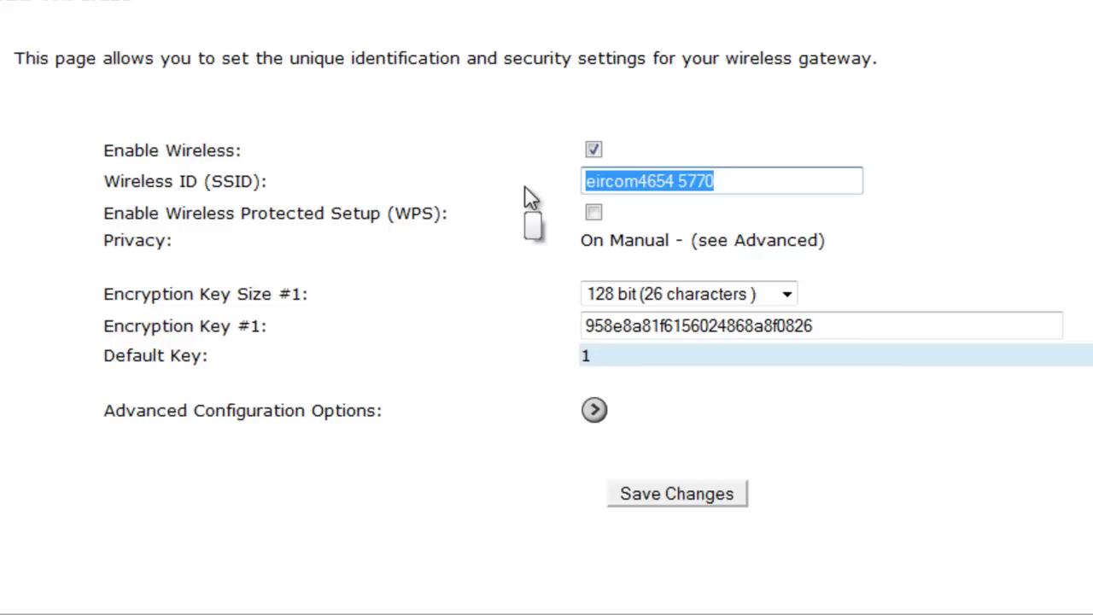
pyautogui.click(642, 145)
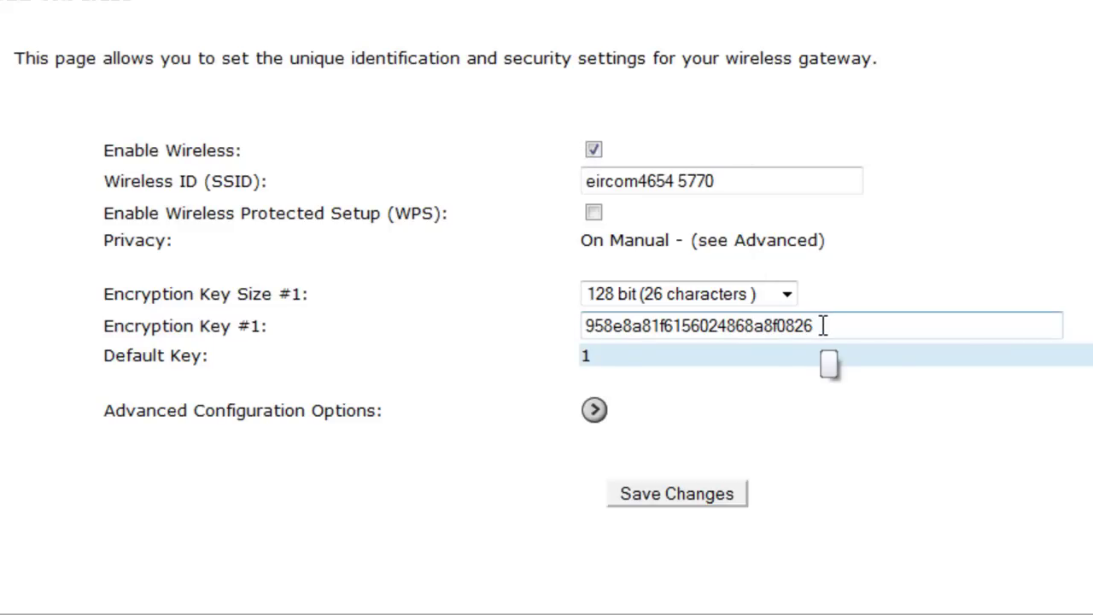
pyautogui.moveTo(821, 325); pyautogui.dragTo(544, 328)
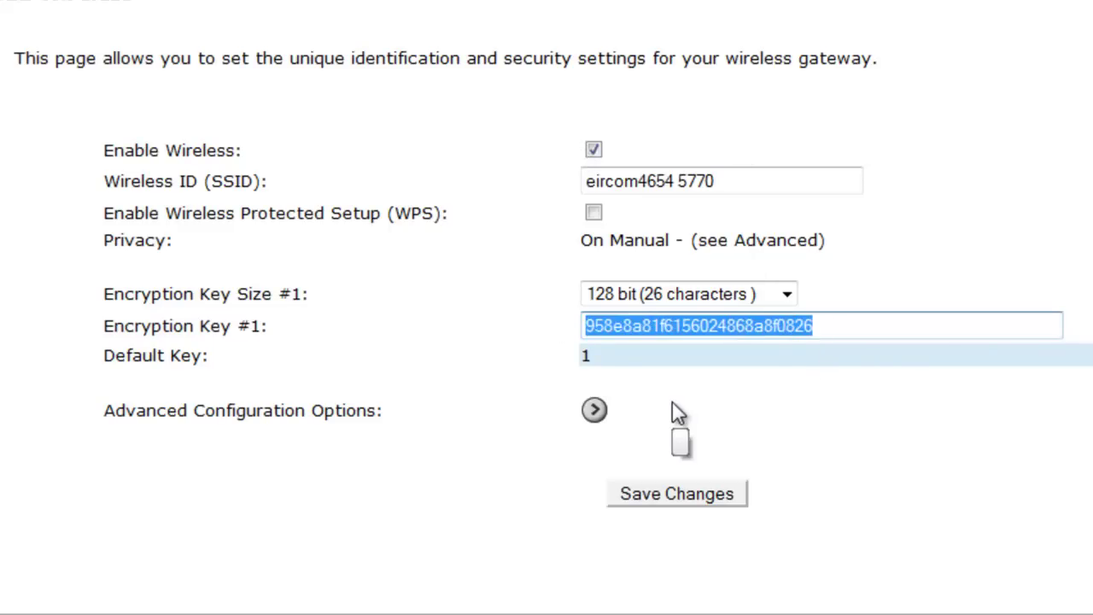
pyautogui.moveTo(103, 411); pyautogui.dragTo(410, 413)
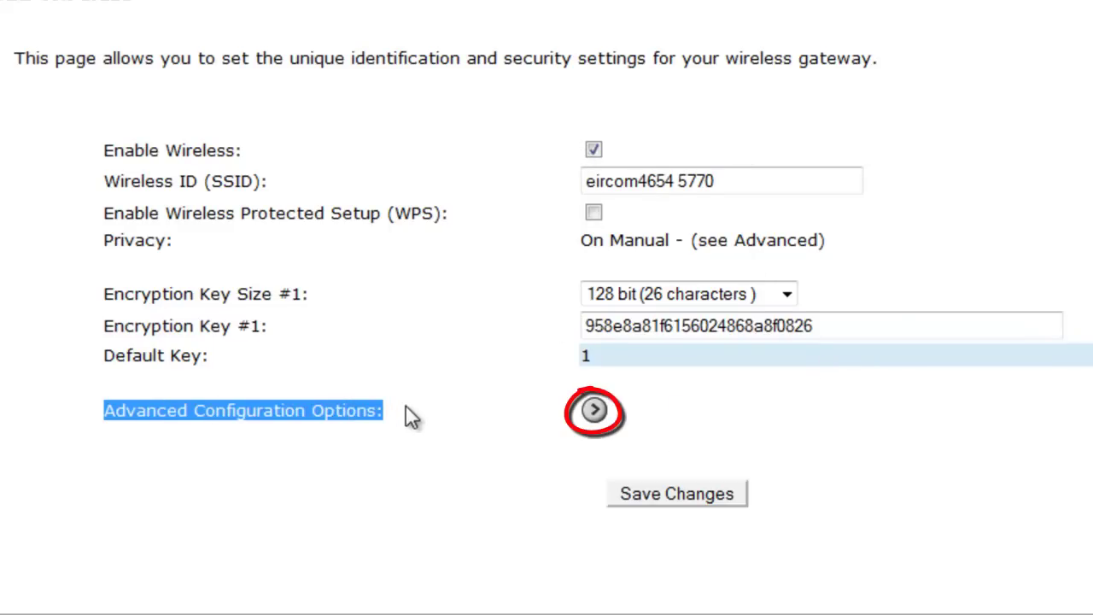
pyautogui.click(594, 410)
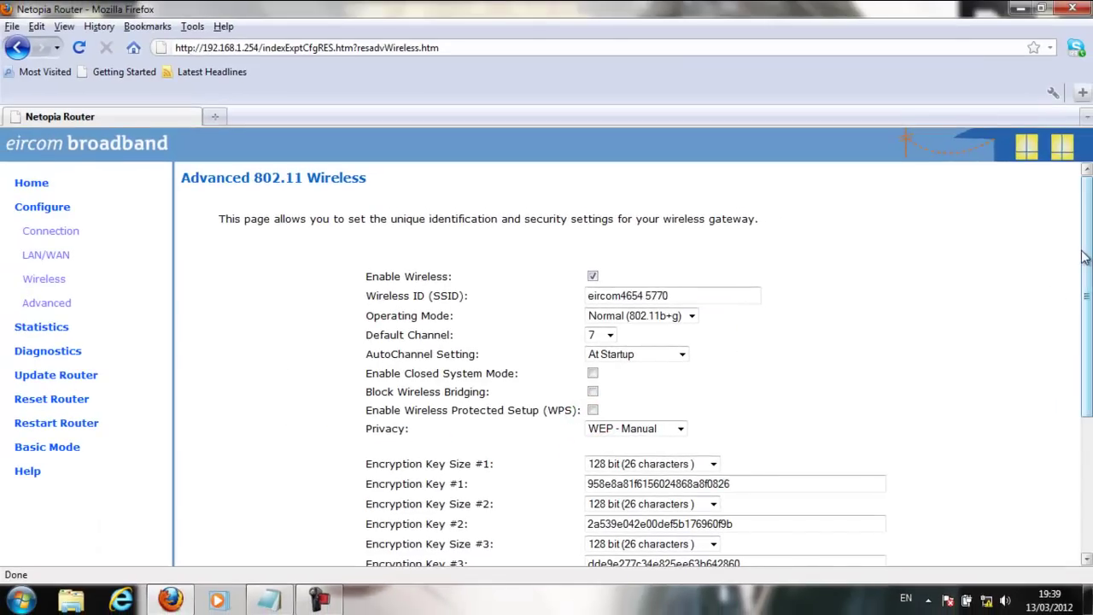
# Replace the wireless SSID with Trojan on the Advanced 802.11 Wireless page.
pyautogui.scroll(-2, 1092, 286)
pyautogui.scroll(-1, 1085, 298)
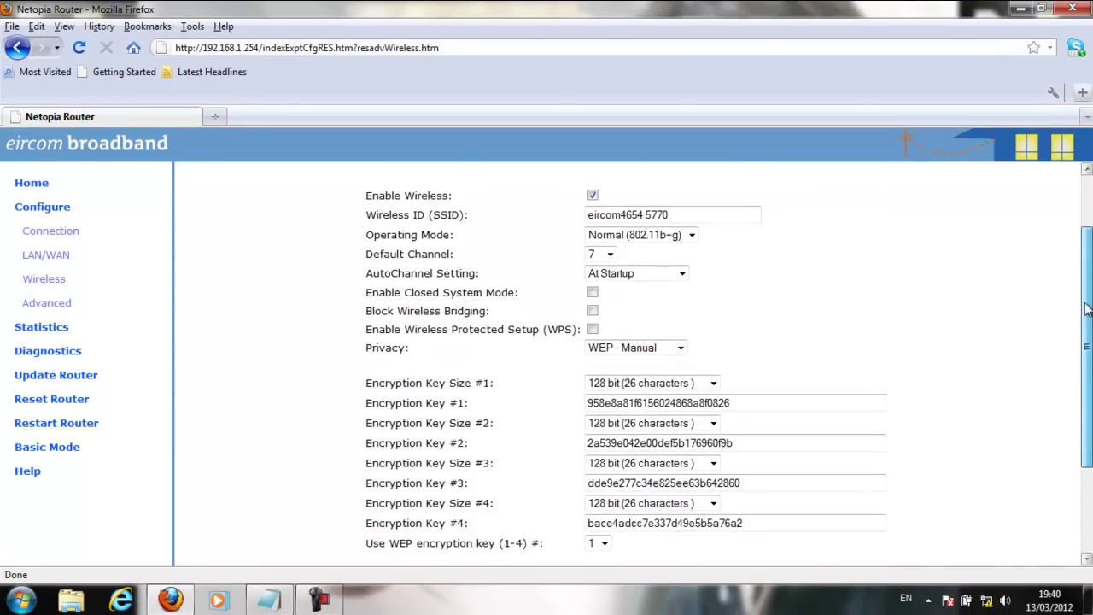
pyautogui.tripleClick(611, 212)
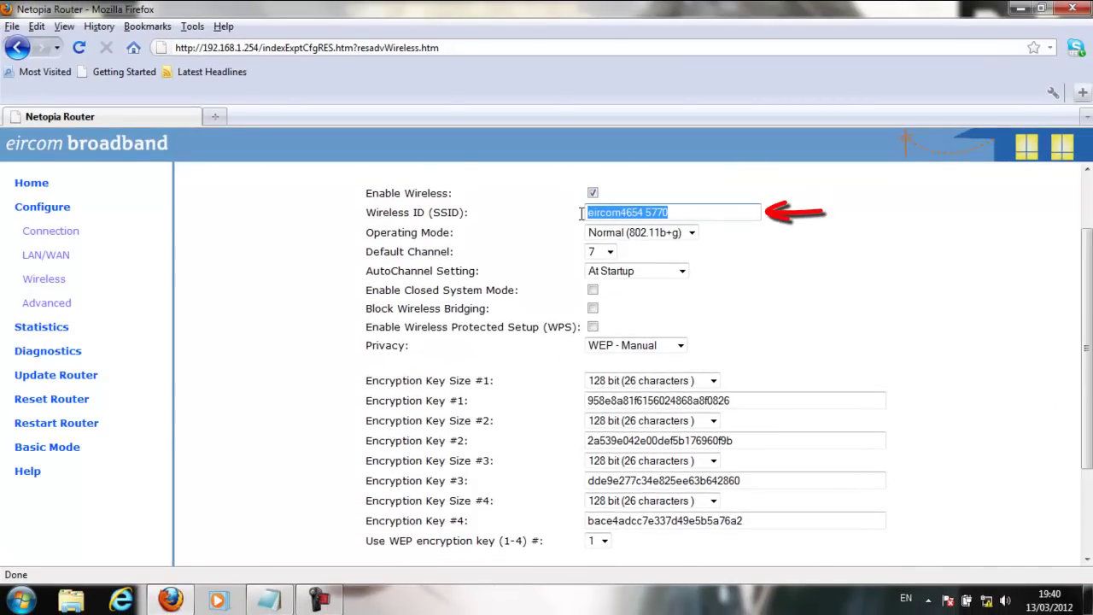
pyautogui.write('Tro')
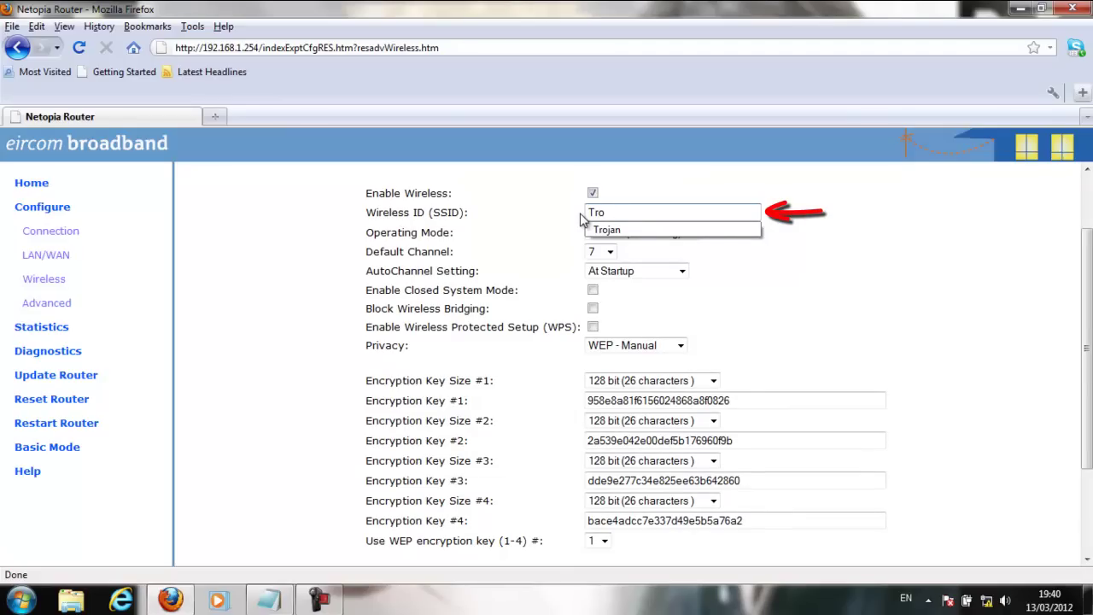
pyautogui.write('jan')
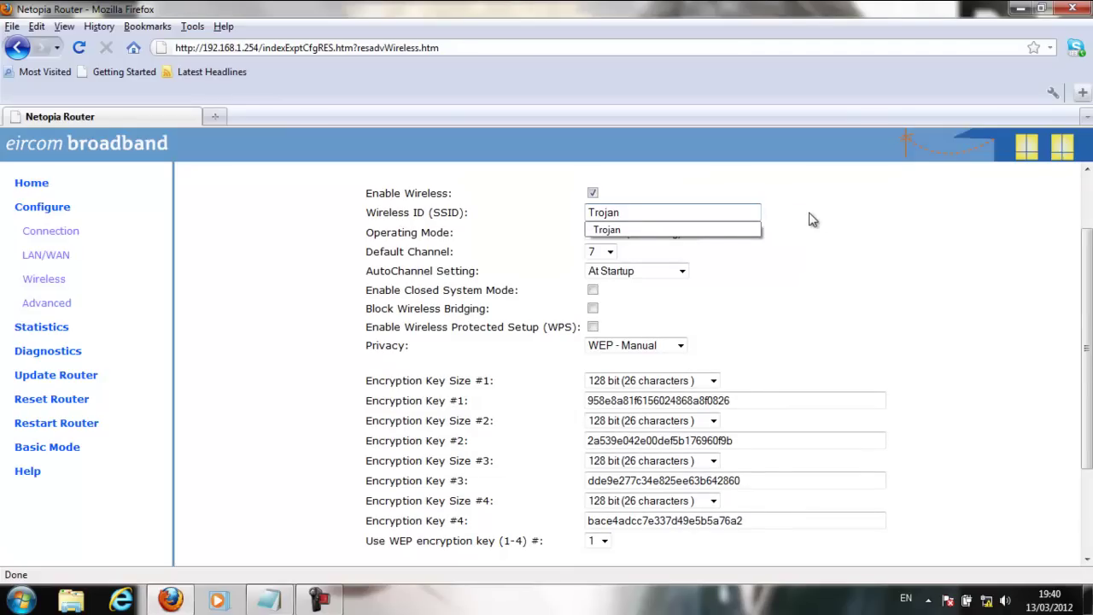
pyautogui.click(815, 219)
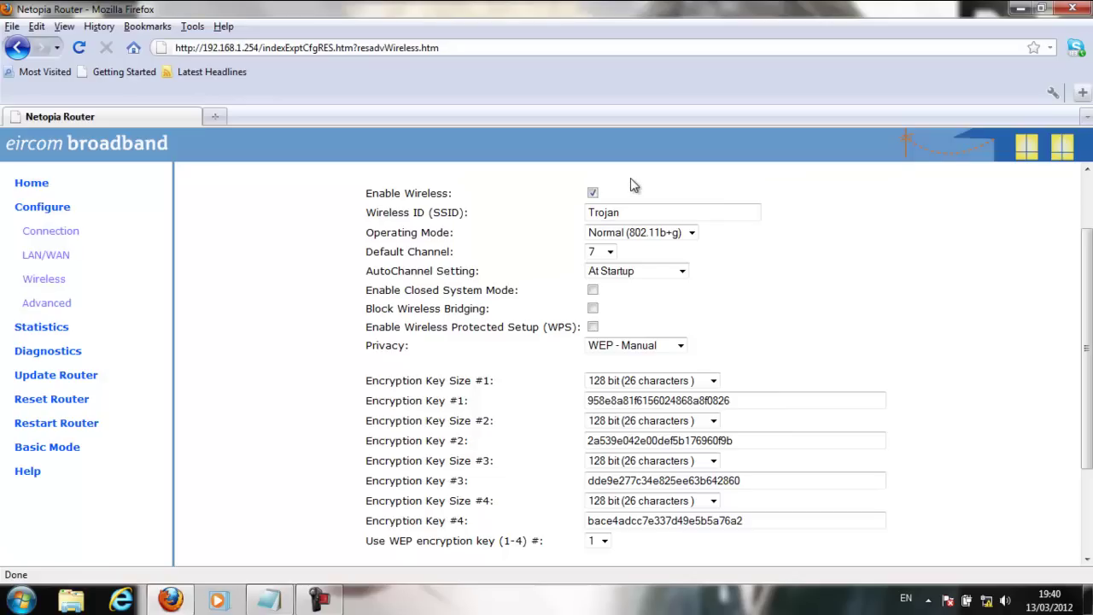
pyautogui.click(593, 194)
# Re-enable wireless and set the Privacy mode to WPA - PSK.
pyautogui.click(679, 278)
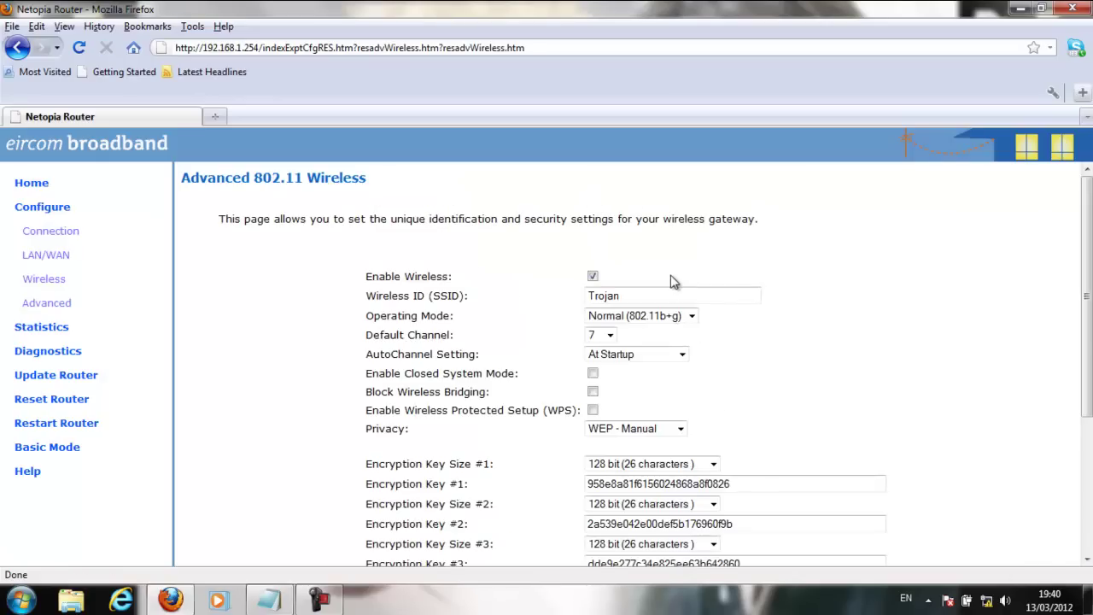
pyautogui.scroll(-2, 1089, 313)
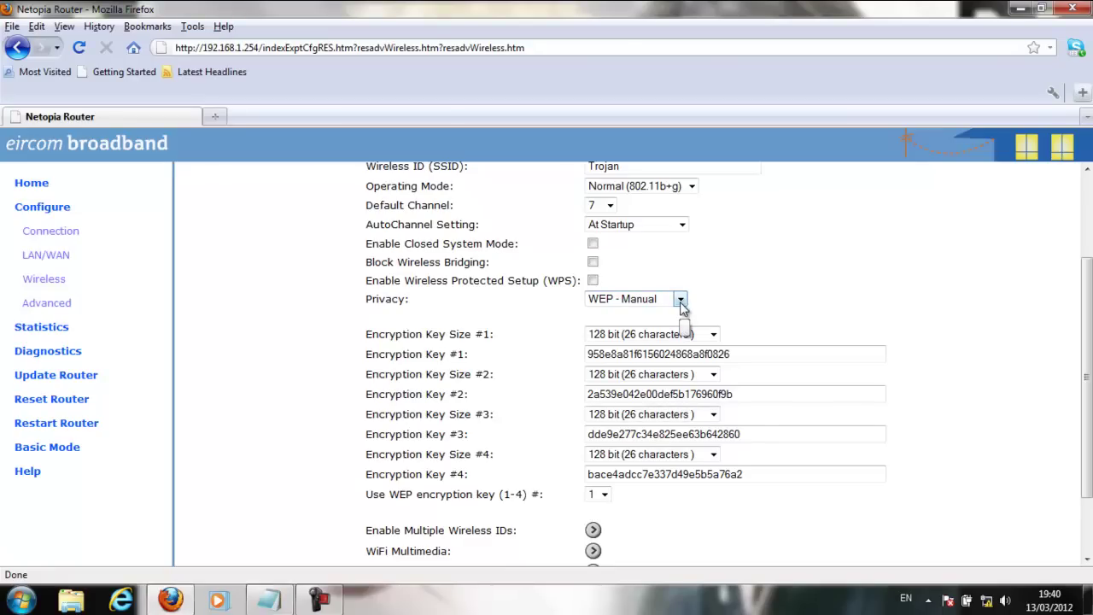
pyautogui.scroll(2, 683, 309)
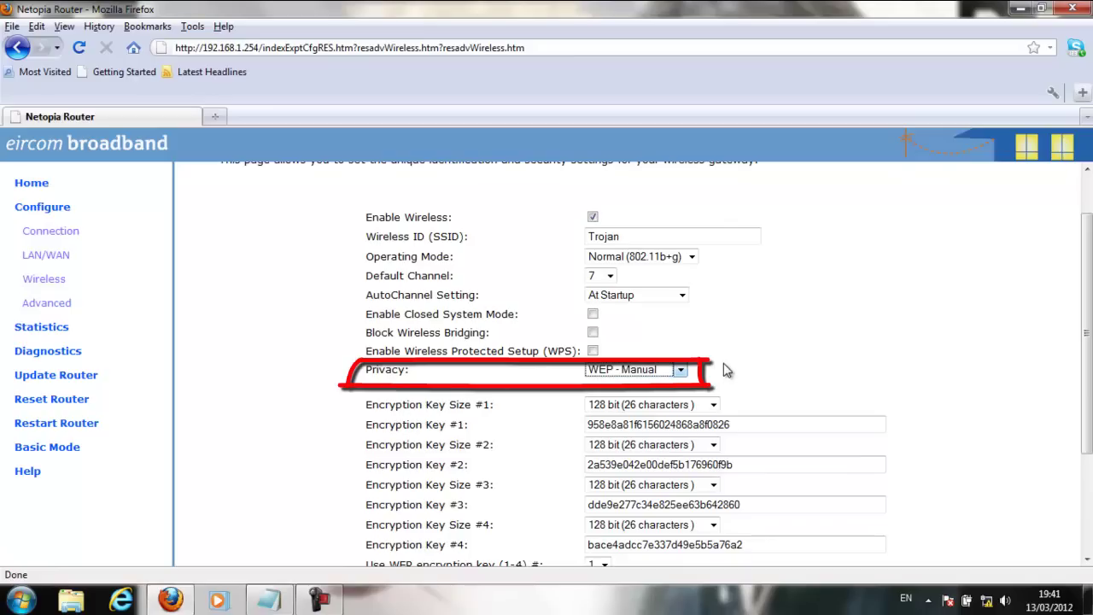
pyautogui.doubleClick(396, 369)
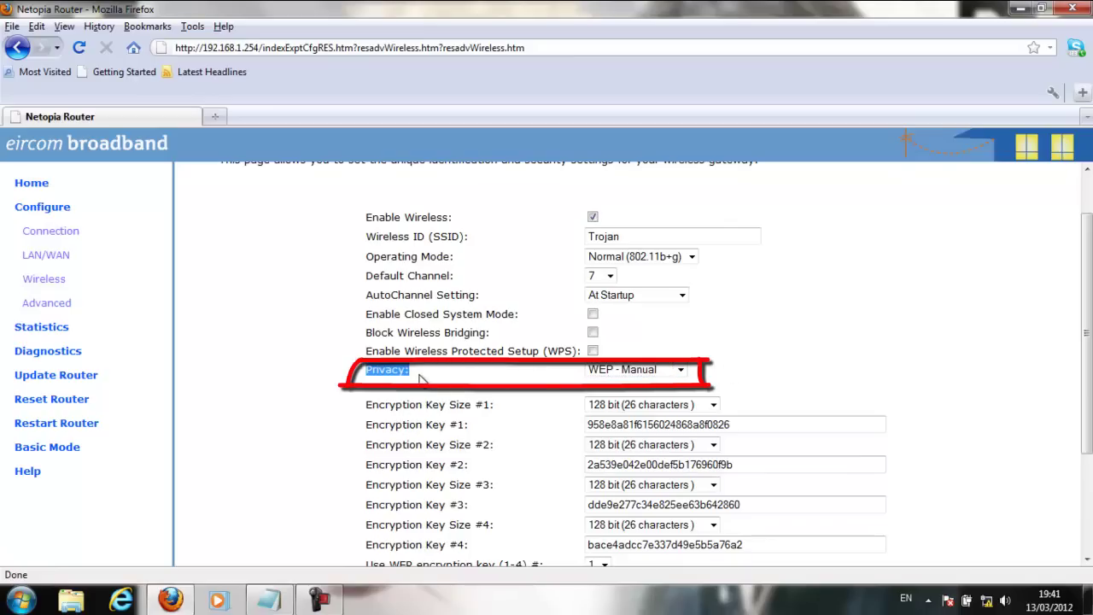
pyautogui.click(681, 370)
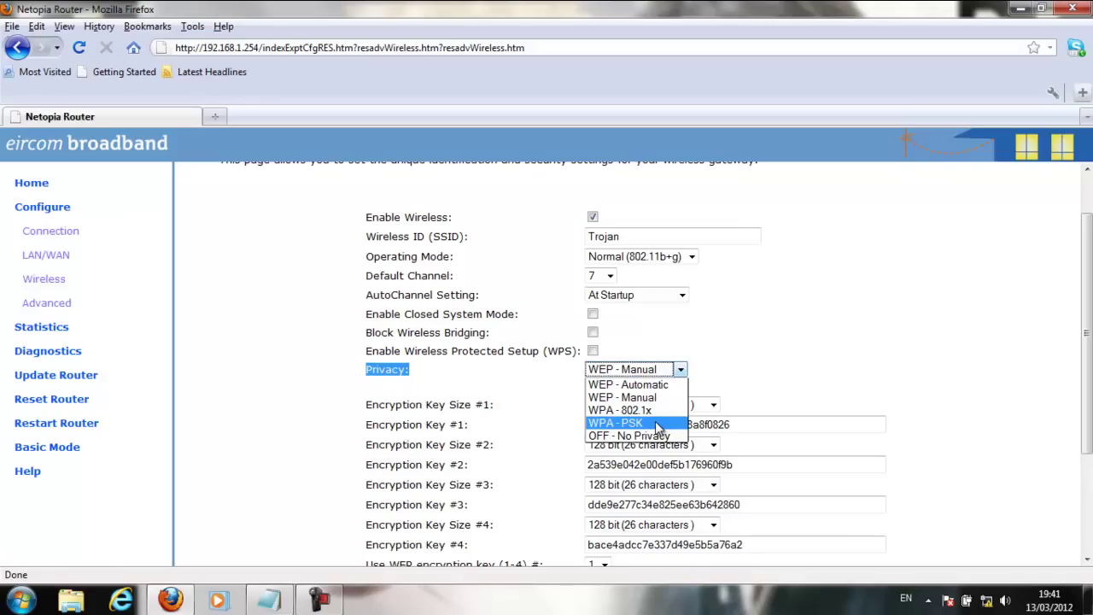
pyautogui.click(655, 422)
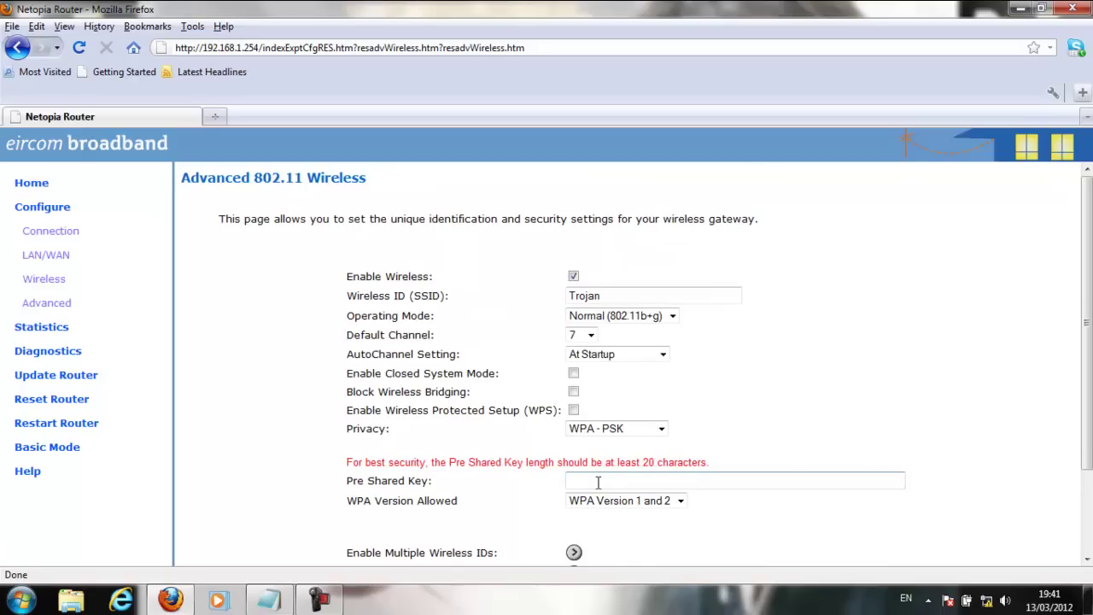
# Paste the WPA passphrase into the Pre Shared Key field.
pyautogui.click(596, 483)
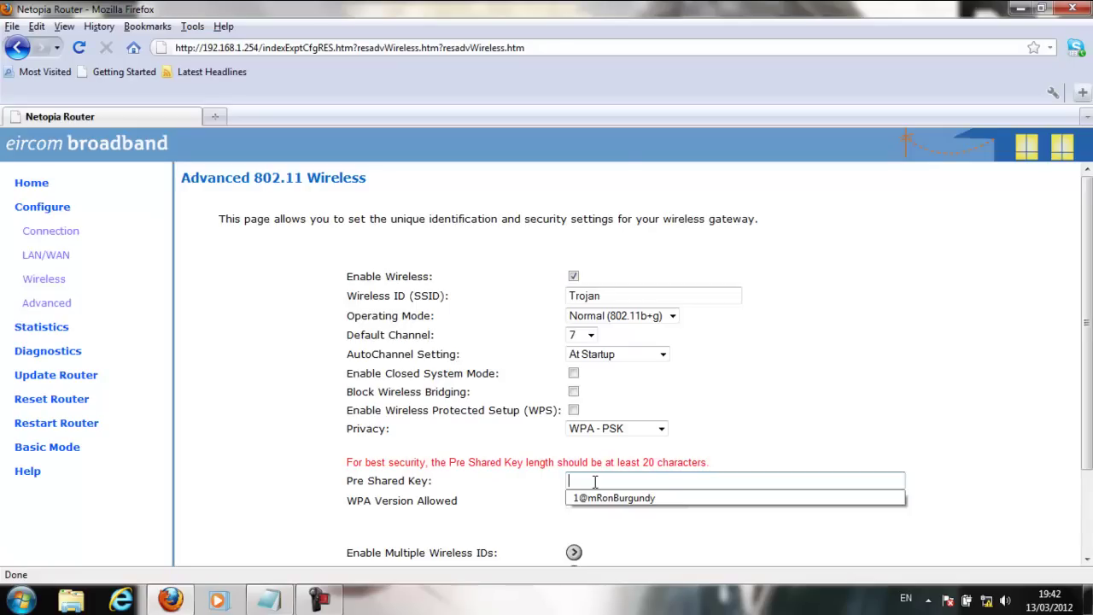
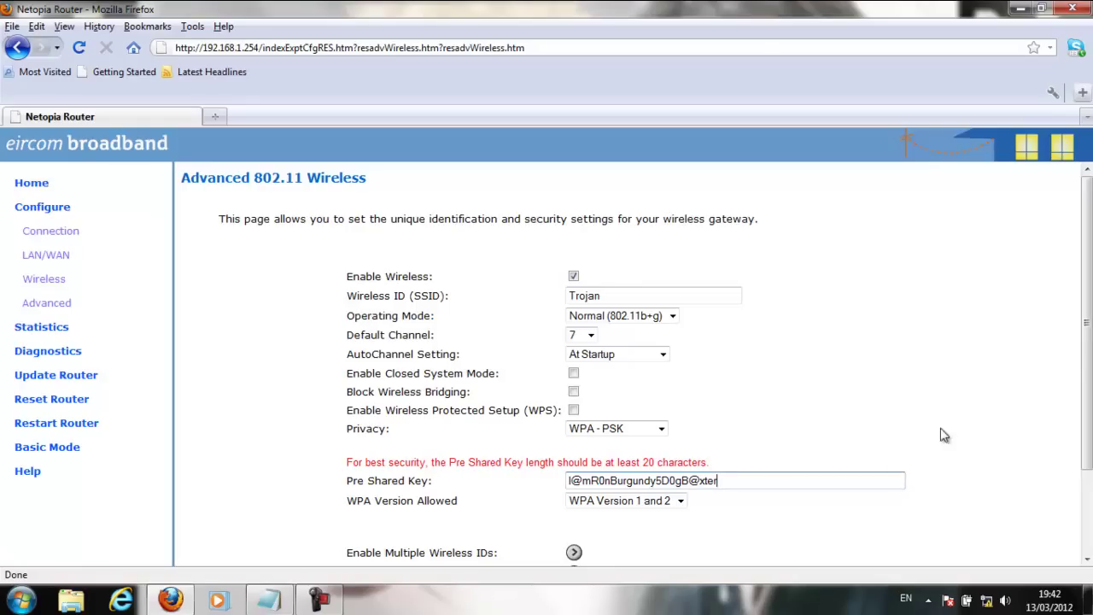
pyautogui.moveTo(1086, 345); pyautogui.dragTo(1086, 379)
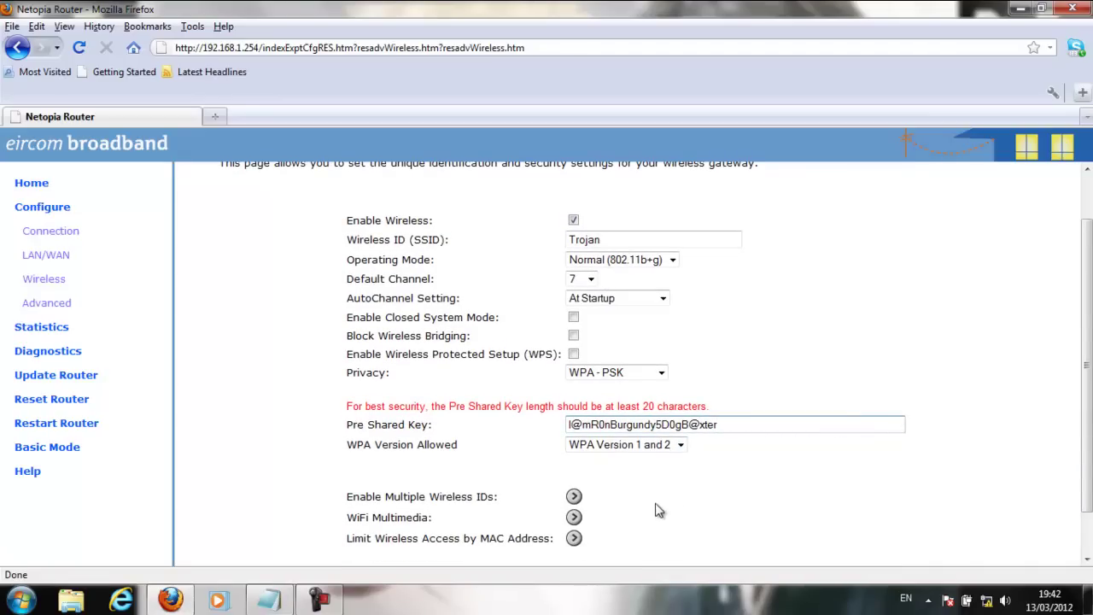
pyautogui.moveTo(1086, 371); pyautogui.dragTo(1086, 400)
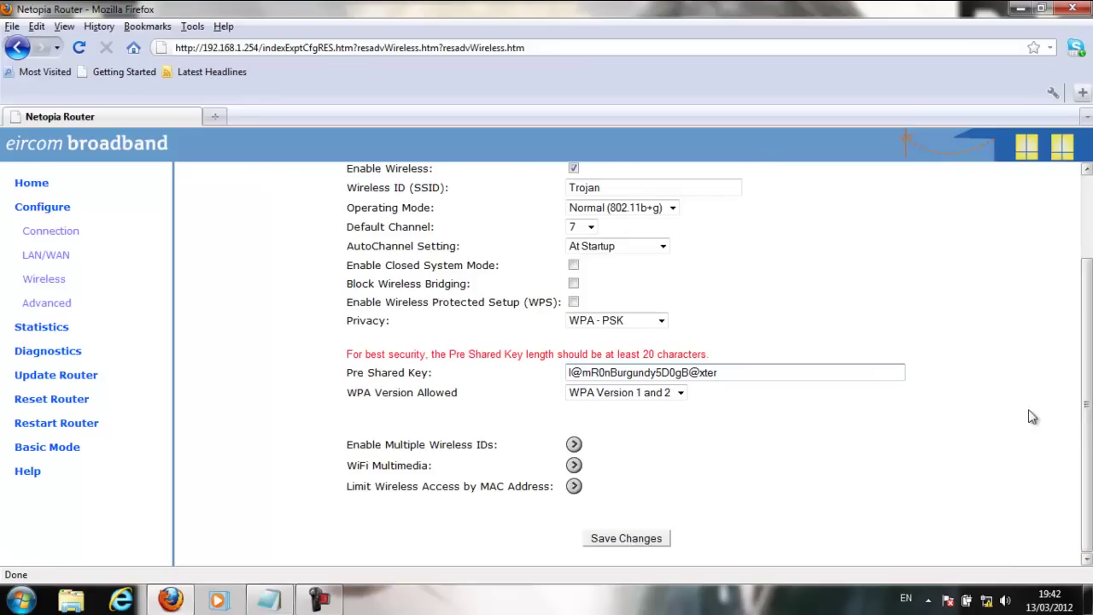
# Save the wireless changes, restart the router, and reload back to the status home page.
pyautogui.click(628, 543)
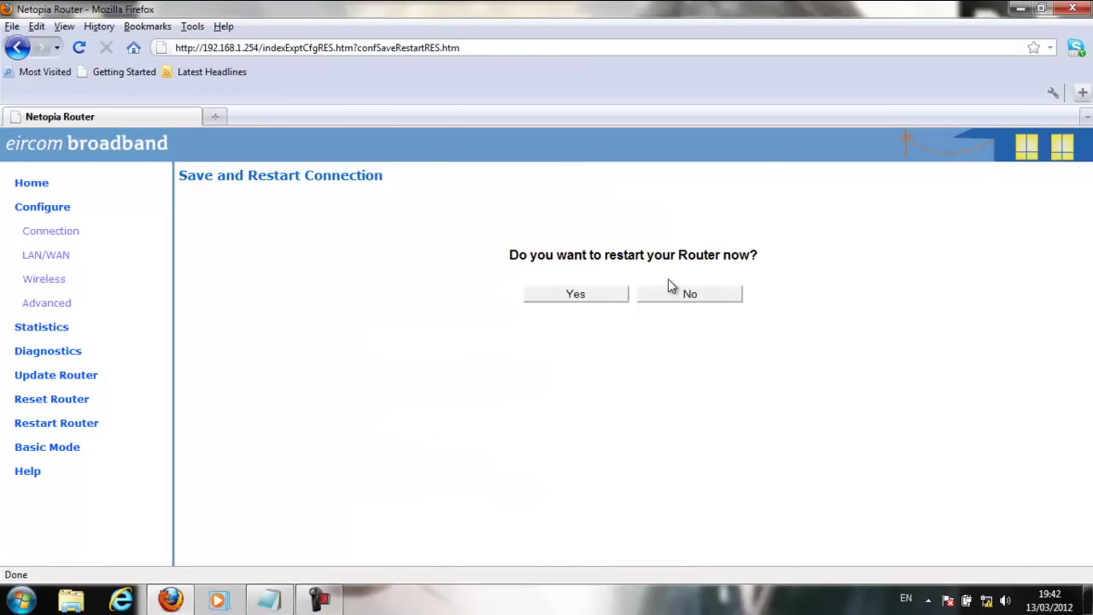
pyautogui.click(608, 293)
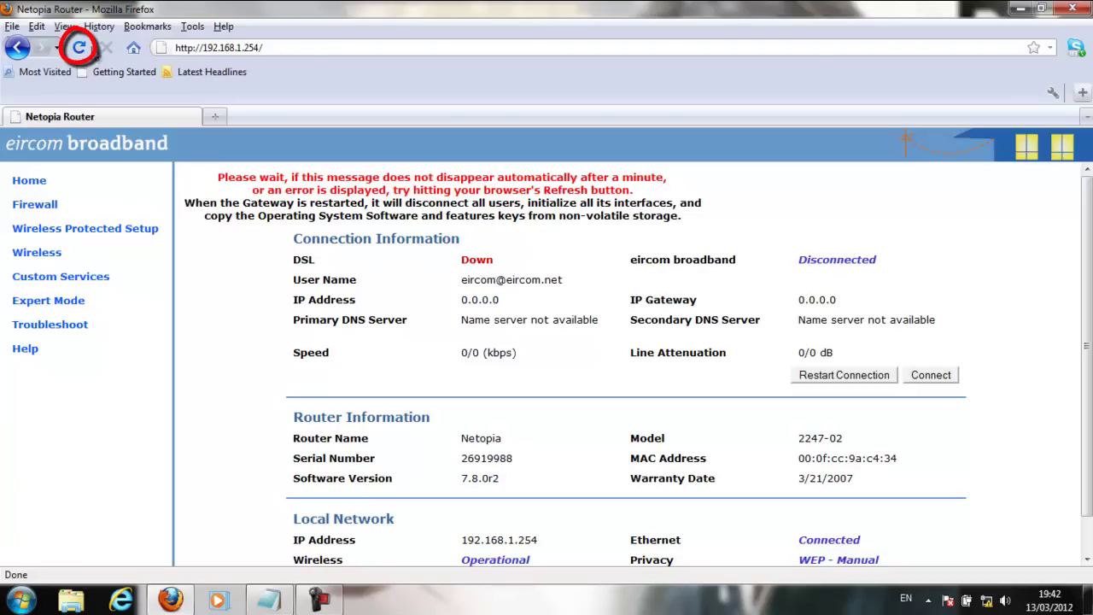
pyautogui.click(79, 47)
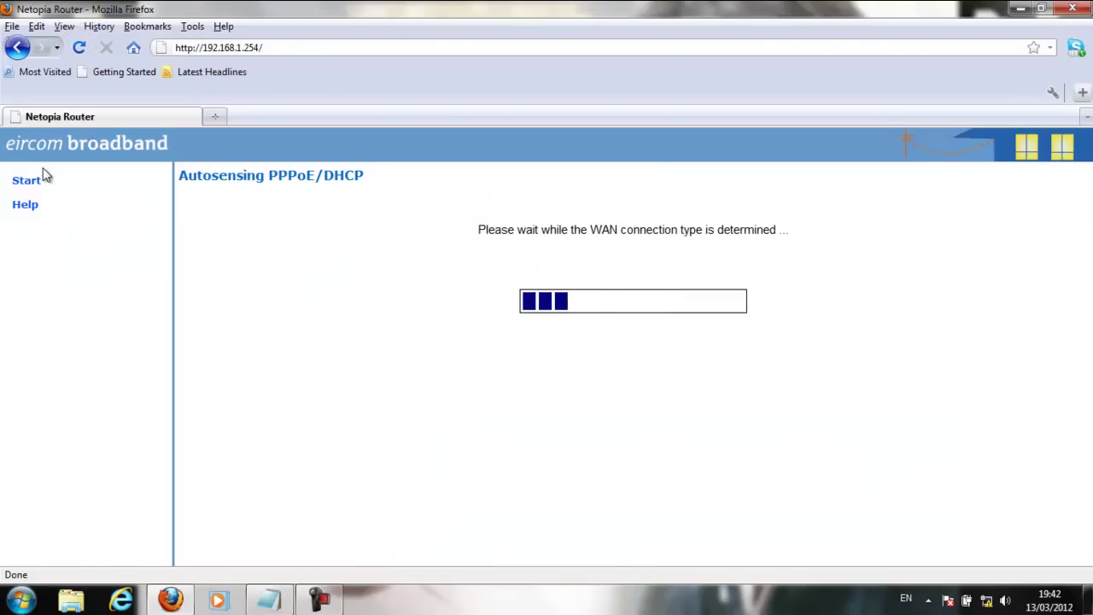
pyautogui.click(28, 181)
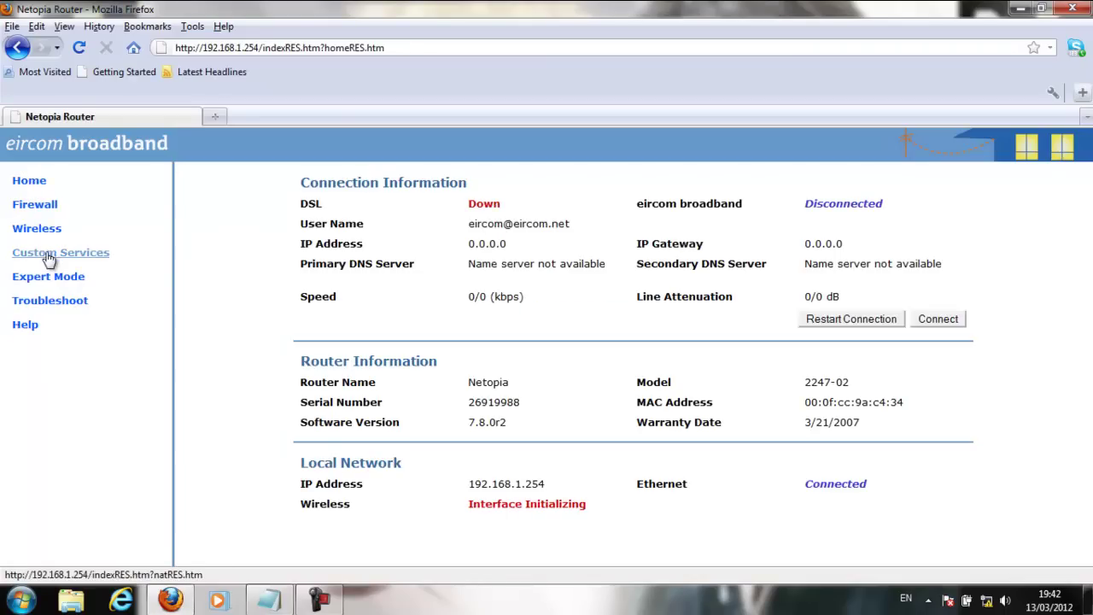
# Re-enter Expert Mode and expand Configure > Advanced in the sidebar.
pyautogui.click(68, 280)
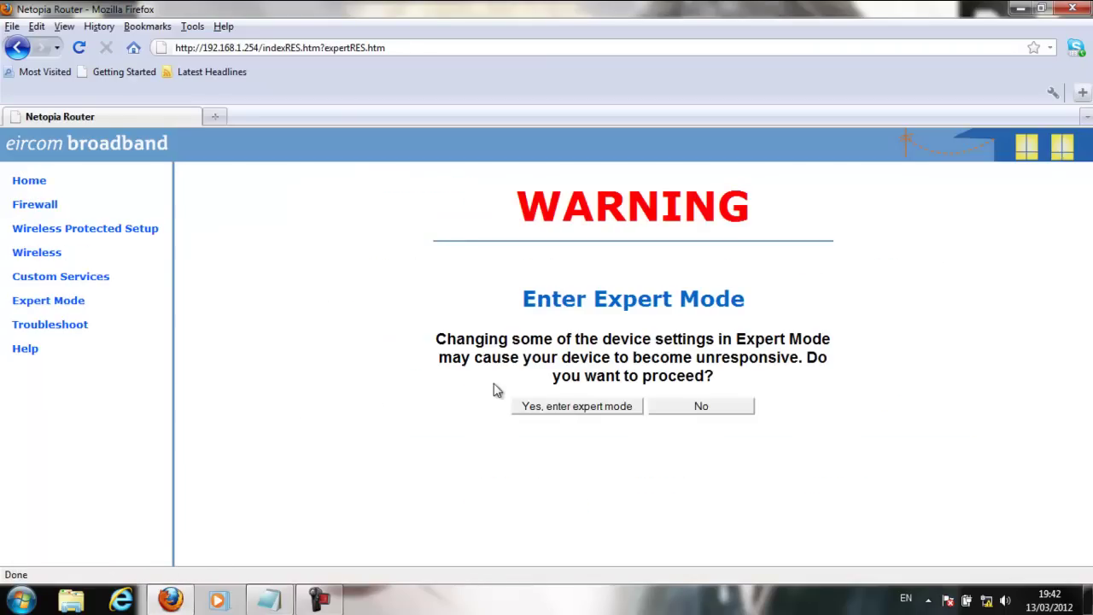
pyautogui.click(545, 407)
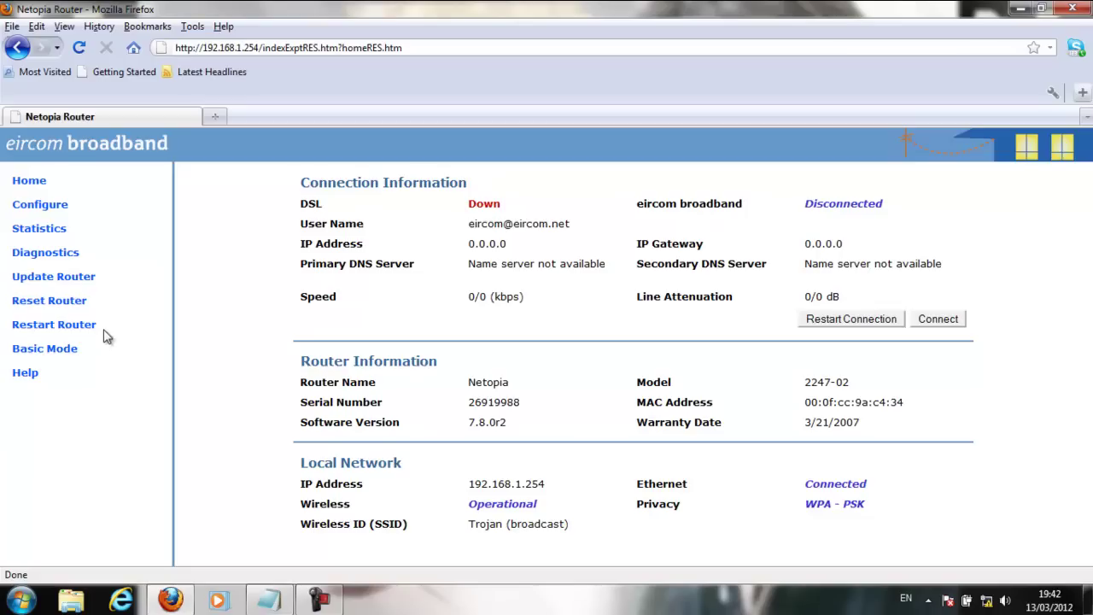
pyautogui.click(60, 207)
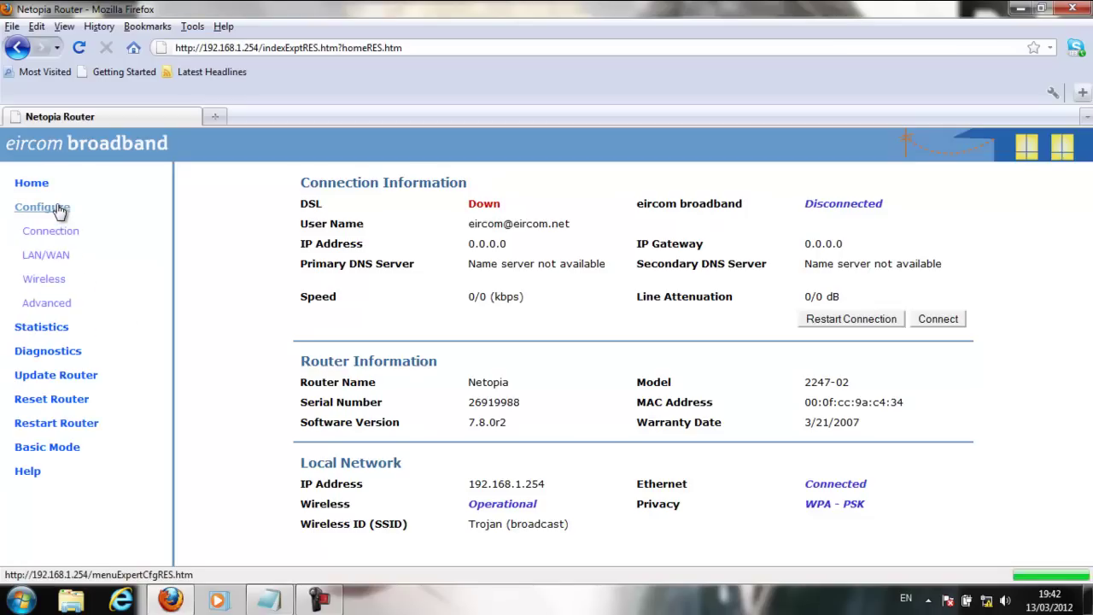
pyautogui.click(47, 303)
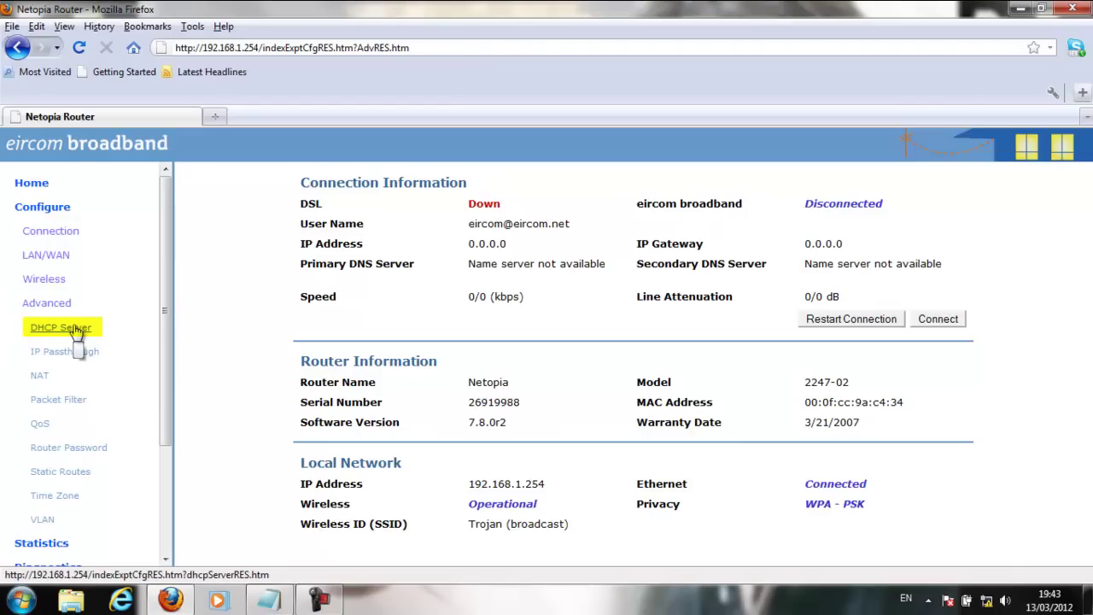
# In DHCP Server settings, change the router IP address to 192.168.1.69.
pyautogui.click(75, 330)
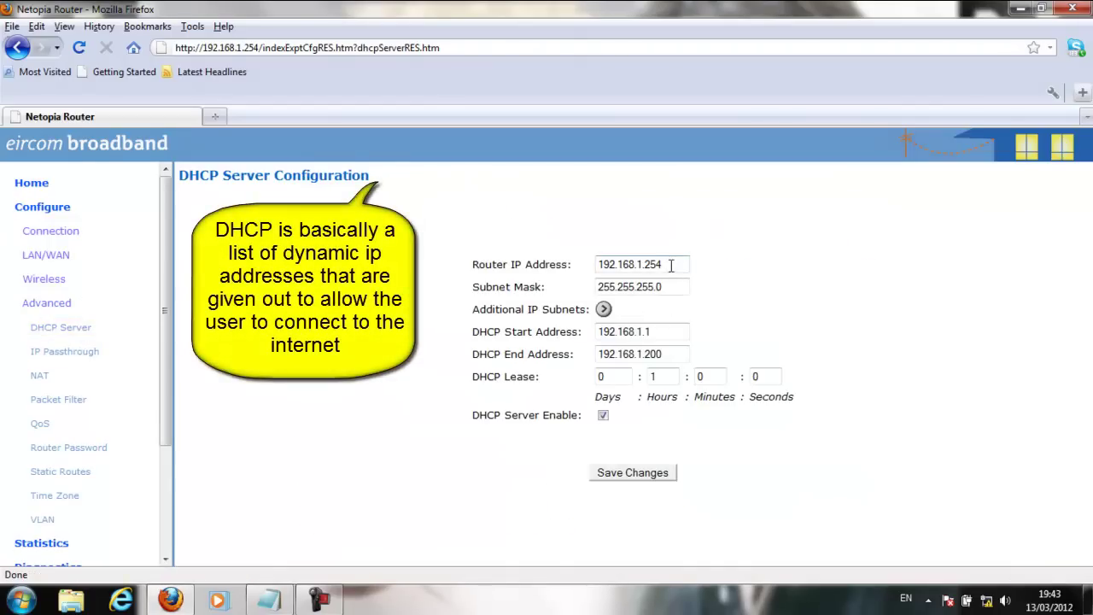
pyautogui.moveTo(671, 266); pyautogui.dragTo(597, 265)
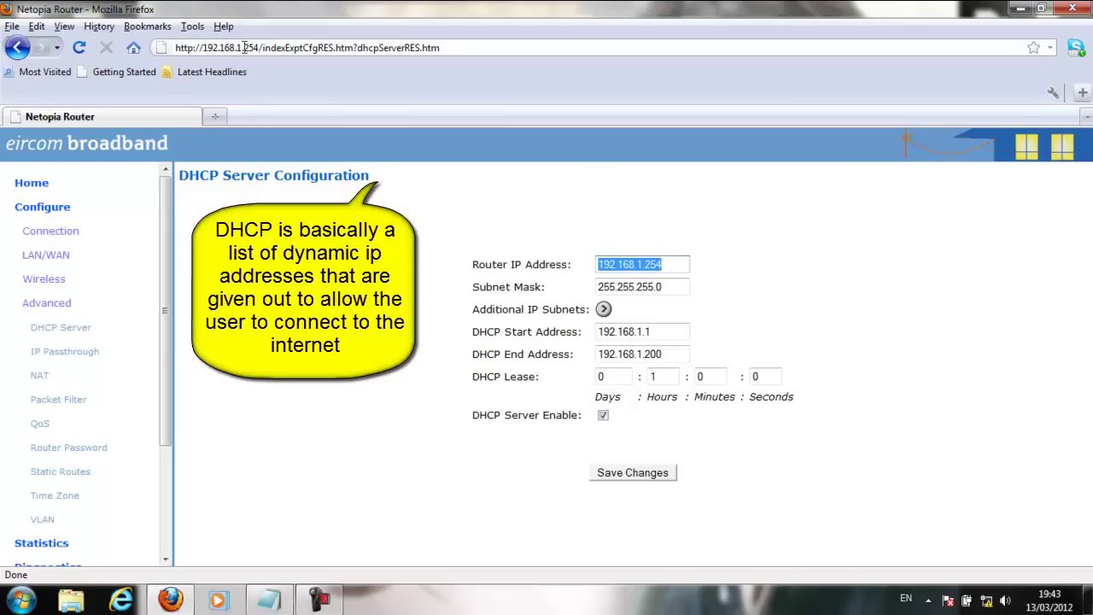
pyautogui.click(676, 264)
pyautogui.press('BackSpace')
pyautogui.press('BackSpace')
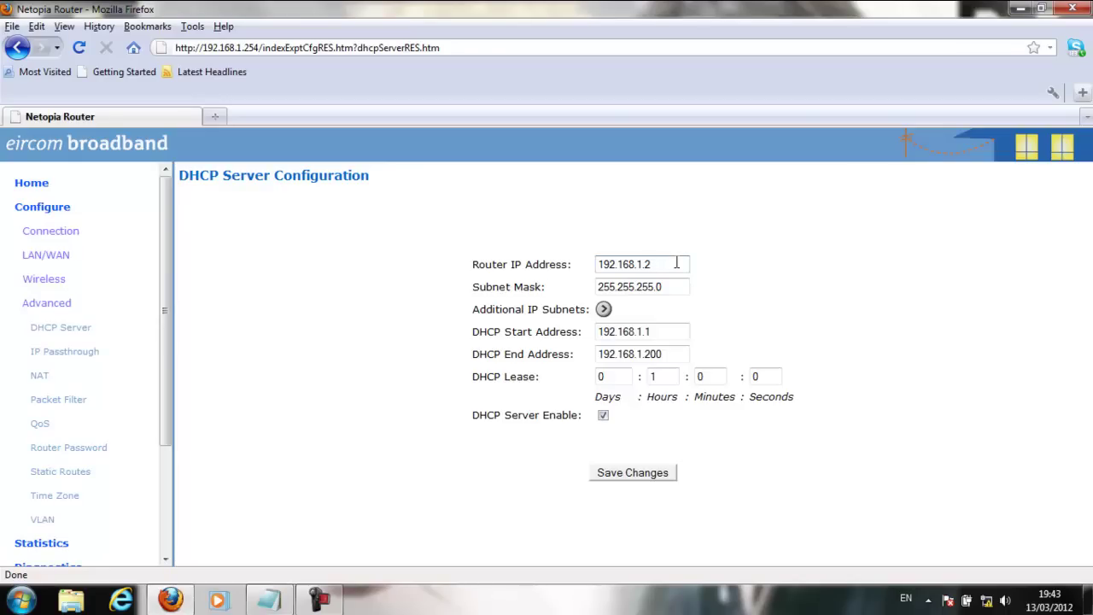
pyautogui.press('BackSpace')
pyautogui.write('69')
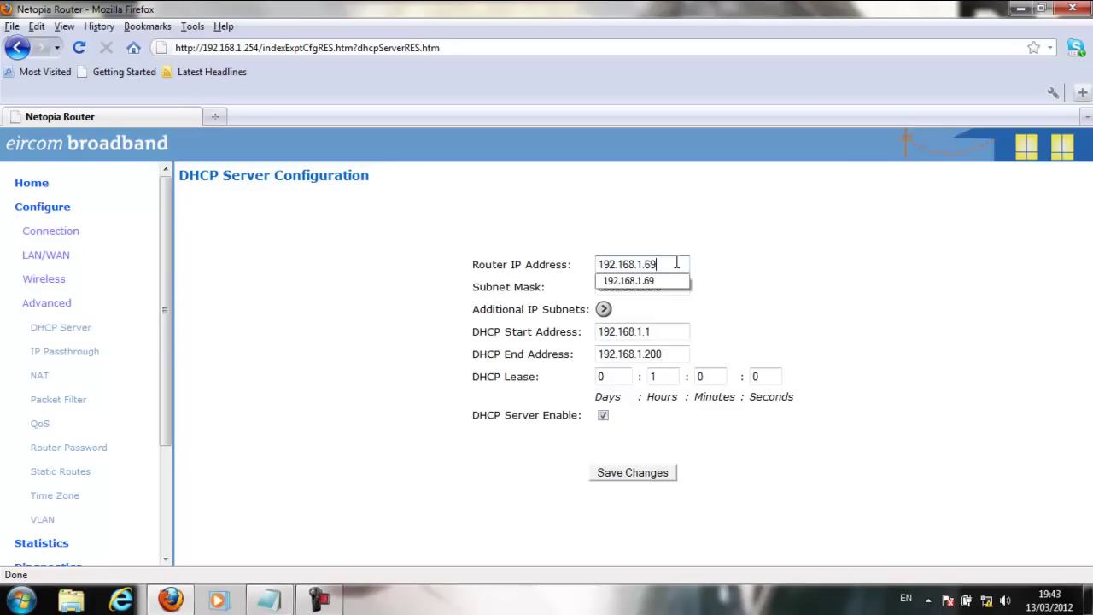
pyautogui.click(734, 286)
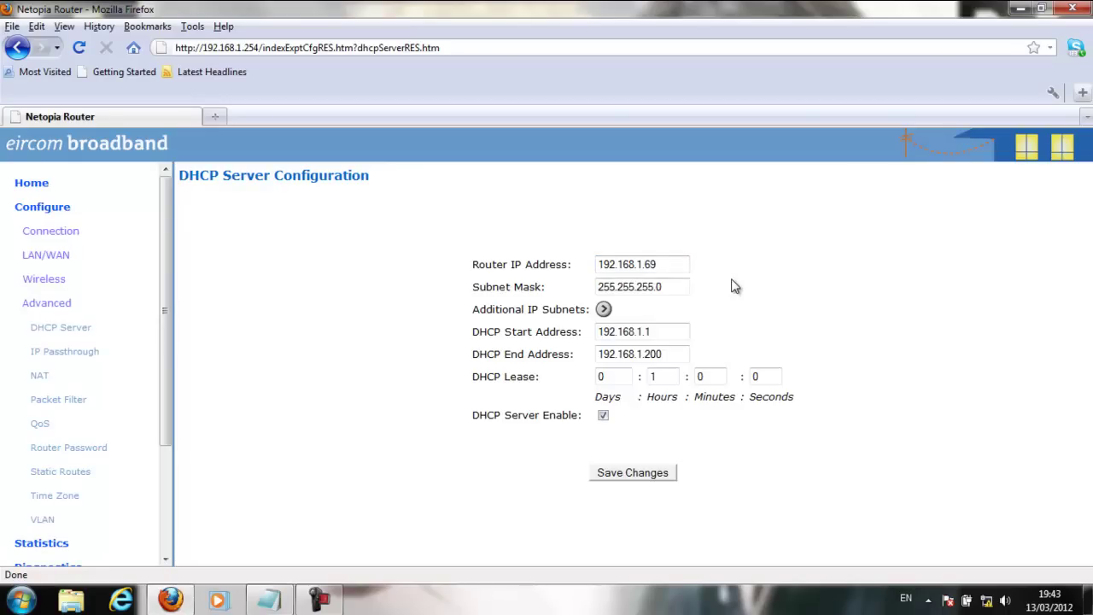
# Set the DHCP range to start at 192.168.1.70 and end at 192.168.1.74.
pyautogui.click(669, 330)
pyautogui.press('BackSpace')
pyautogui.write('70')
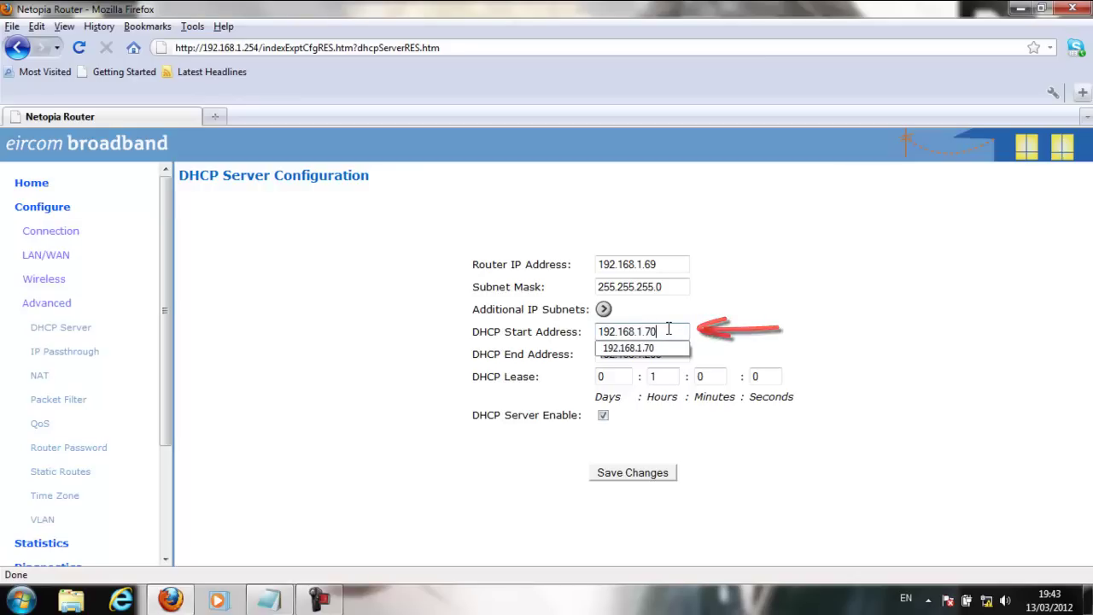
pyautogui.press('Down')
pyautogui.moveTo(672, 354); pyautogui.dragTo(646, 354)
pyautogui.write('74')
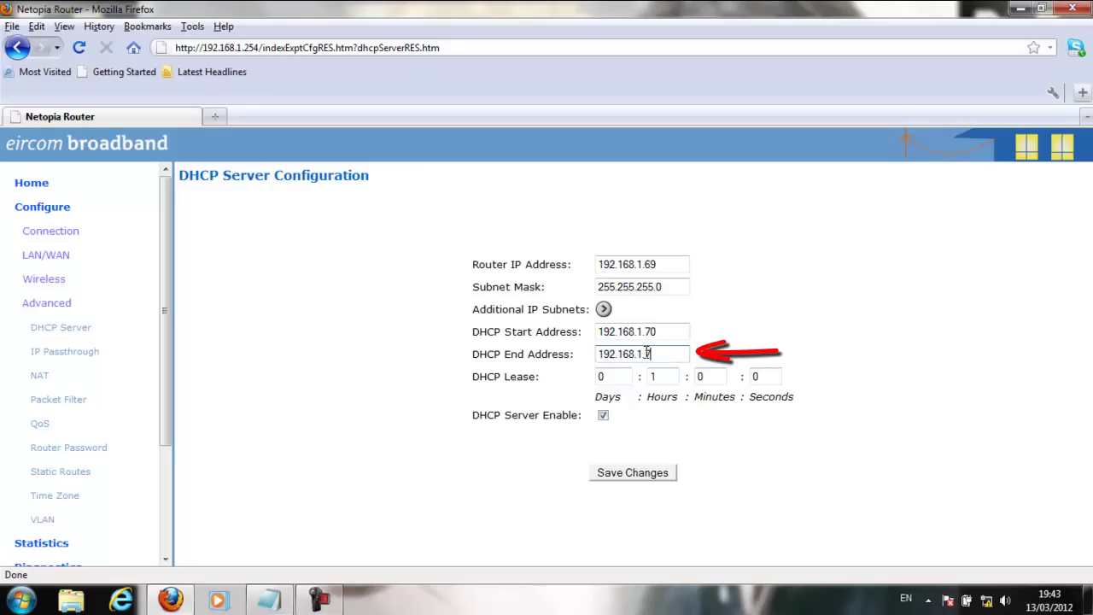
pyautogui.click(771, 331)
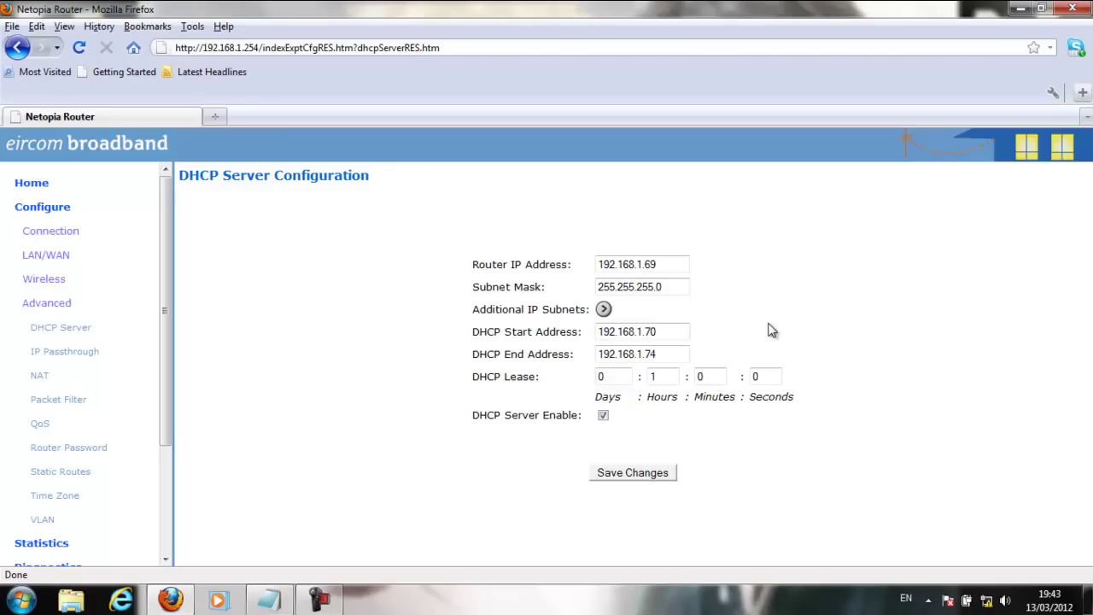
# Keep the DHCP server enabled and save the settings without restarting.
pyautogui.click(602, 415)
pyautogui.click(603, 415)
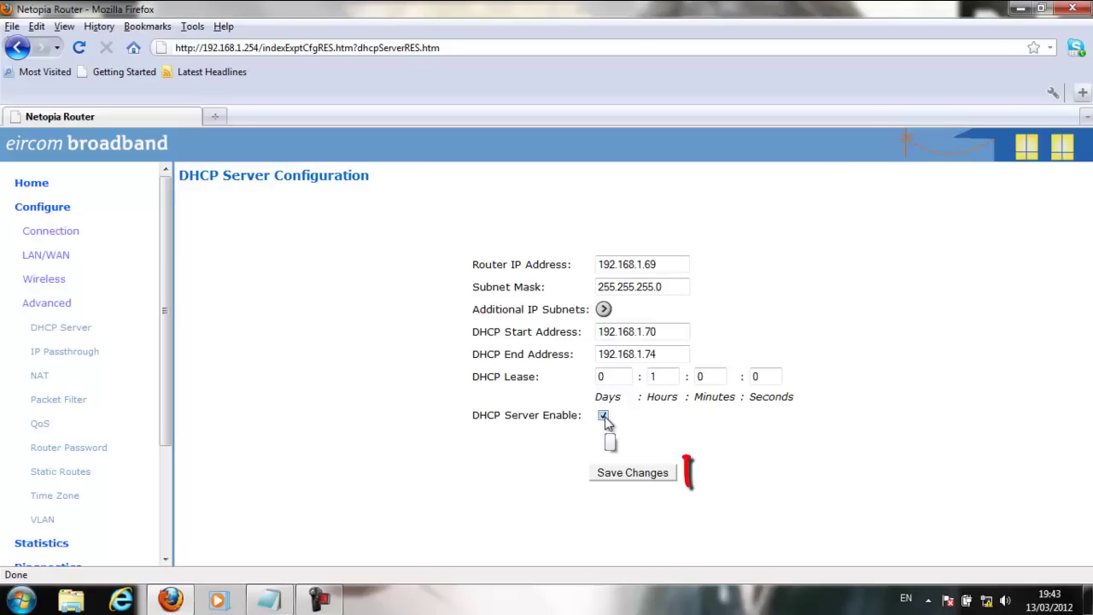
pyautogui.click(639, 477)
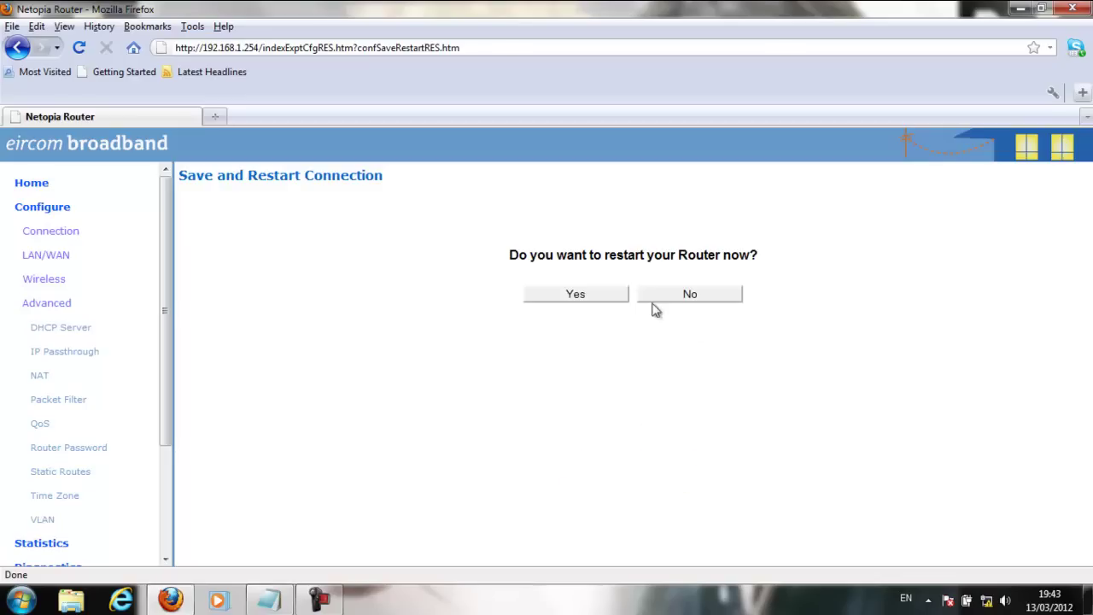
pyautogui.click(662, 296)
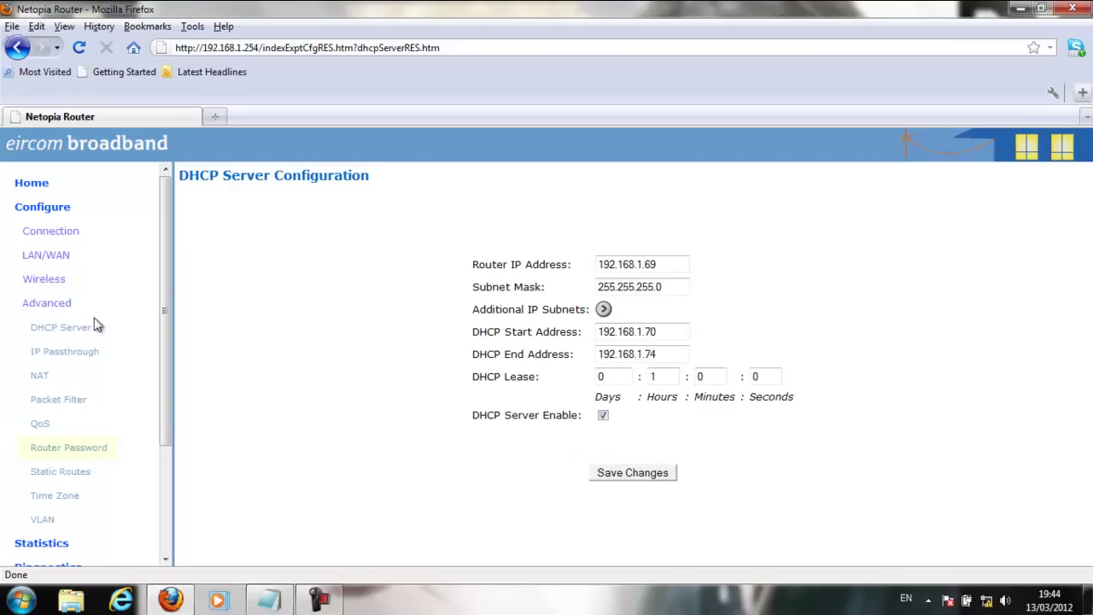
# On the Router Password page, paste the new admin password into New Password.
pyautogui.click(83, 450)
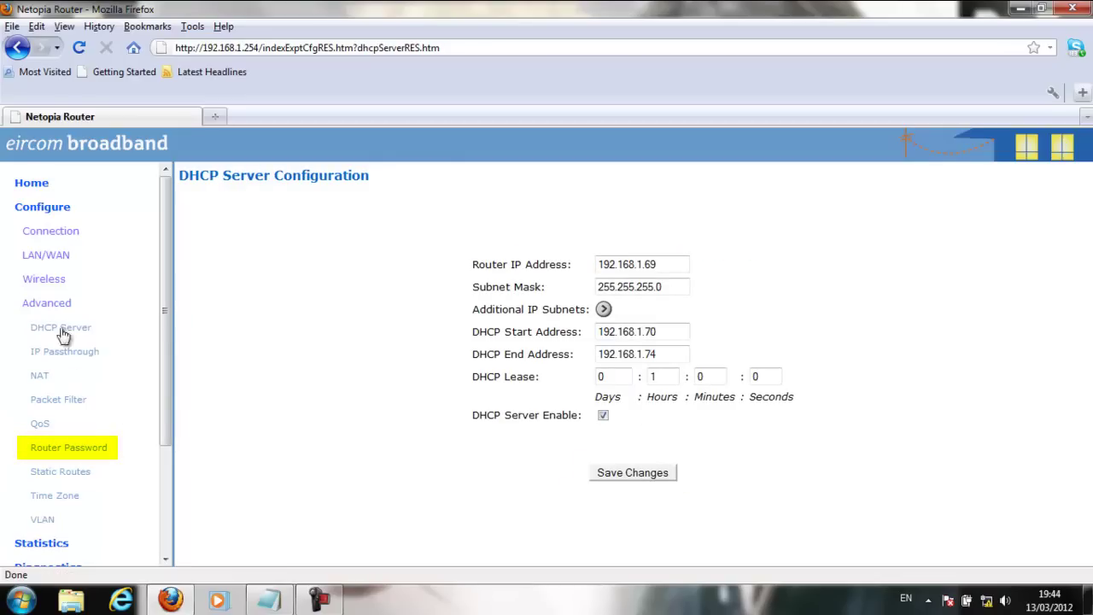
pyautogui.click(79, 455)
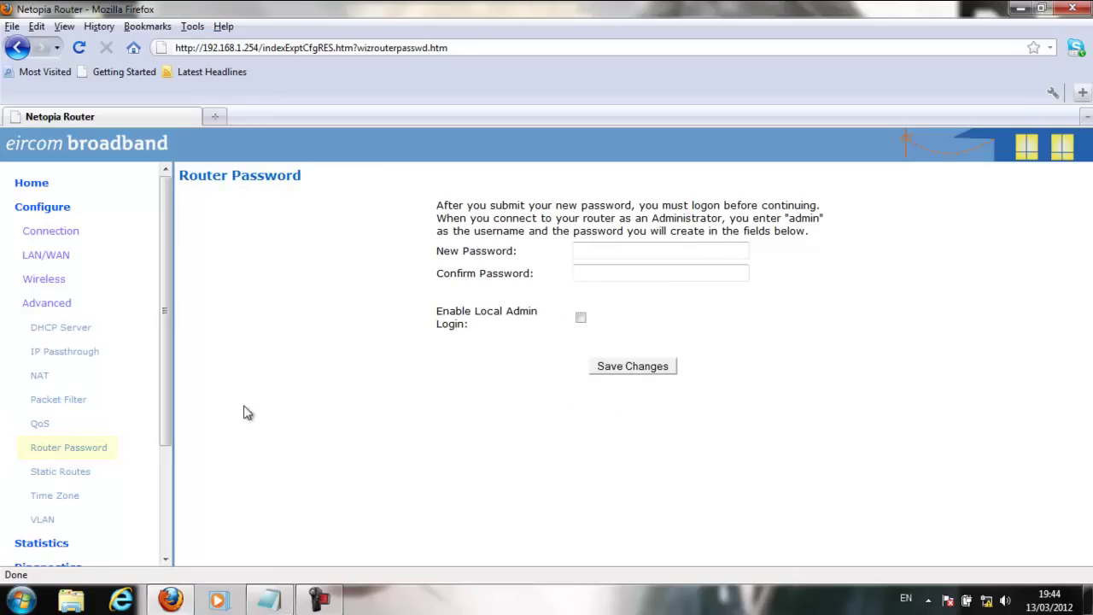
pyautogui.click(639, 251)
pyautogui.click(638, 250)
pyautogui.hotkey('ctrl', 'v')
# Repeat the password in Confirm Password and enable Local Admin Login.
pyautogui.click(640, 279)
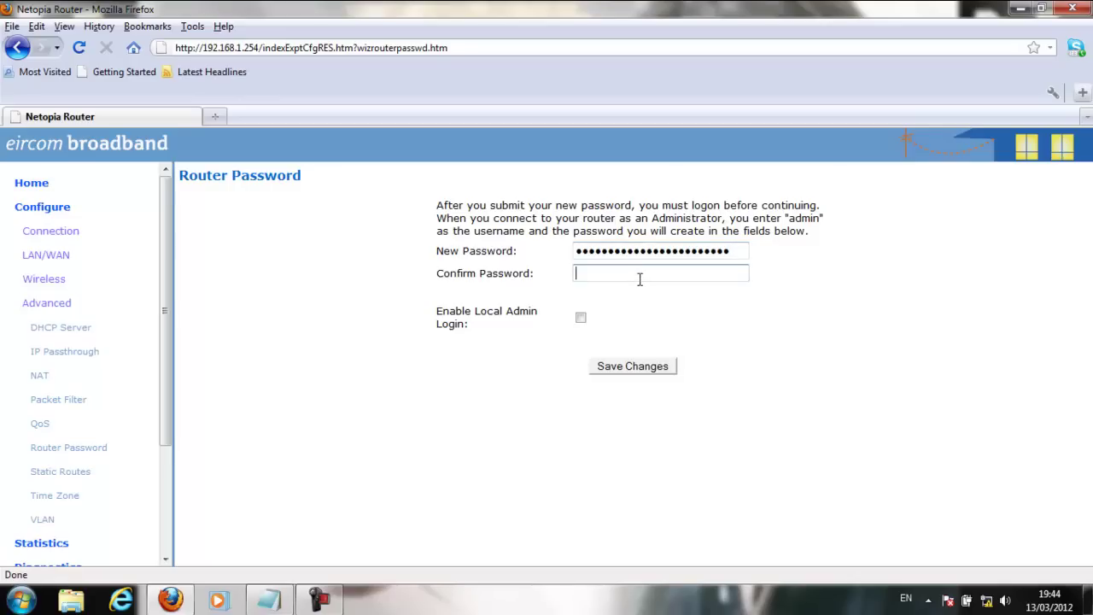
pyautogui.hotkey('ctrl', 'v')
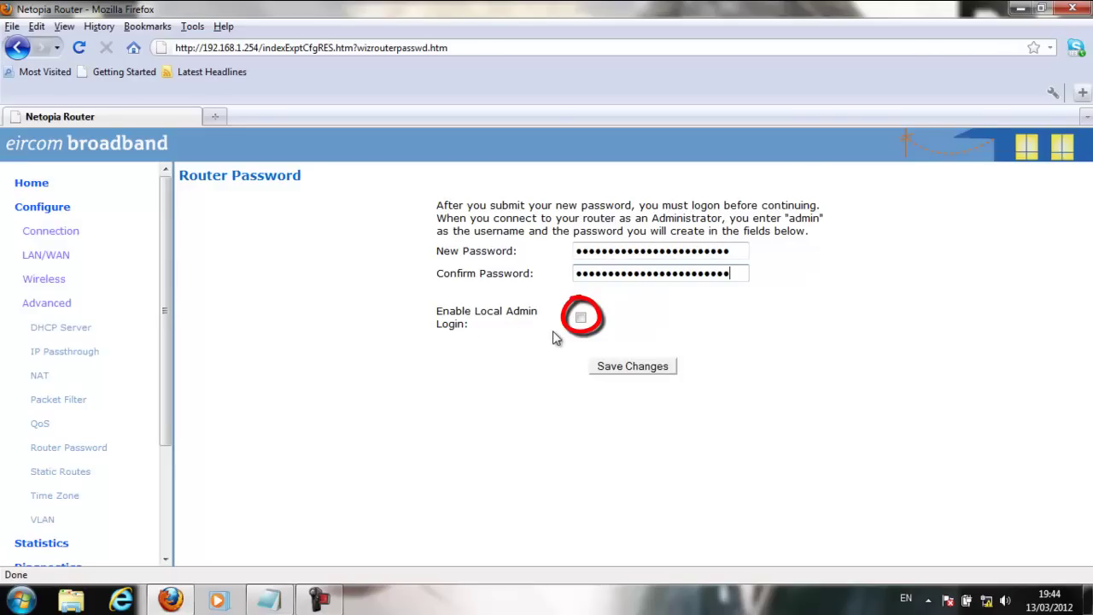
pyautogui.click(579, 319)
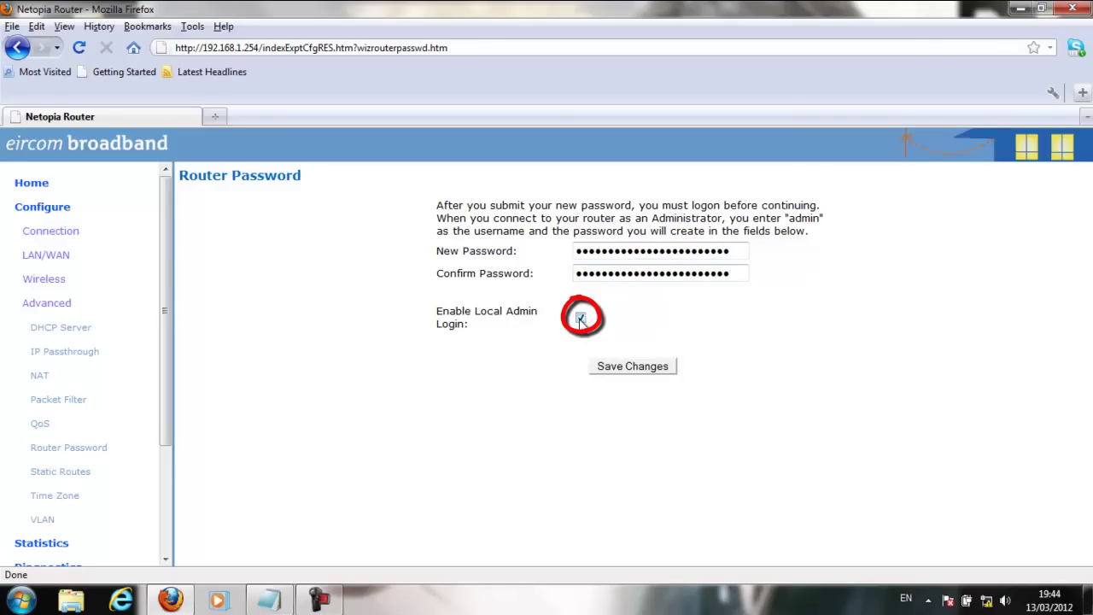
# Save the new admin password, log back in as admin with it, and decline Firefox remembering it for this site.
pyautogui.click(635, 371)
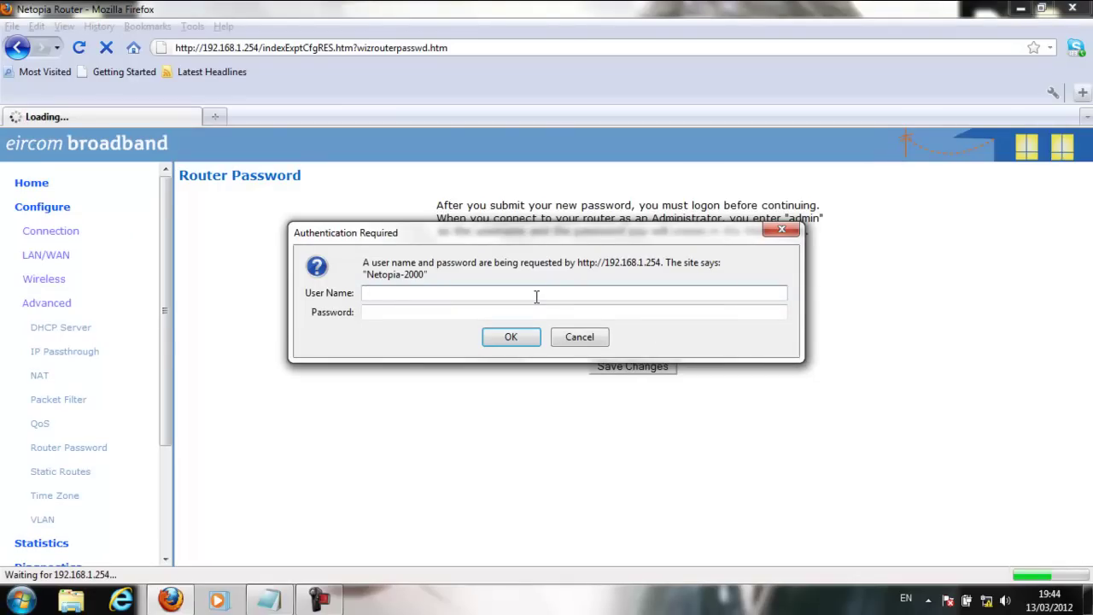
pyautogui.write('admin')
pyautogui.click(518, 313)
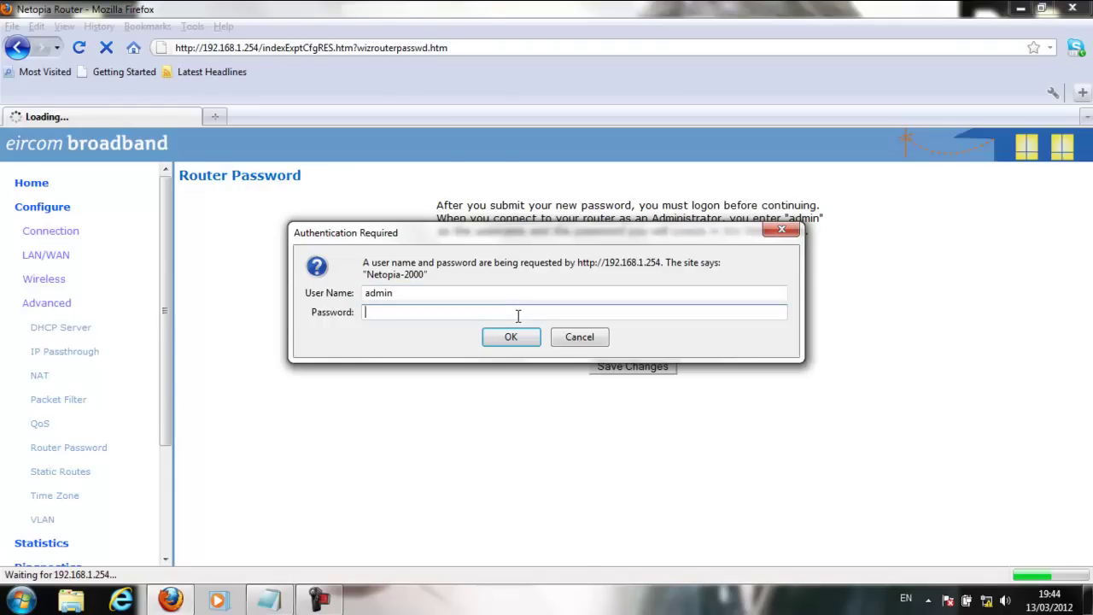
pyautogui.hotkey('ctrl', 'v')
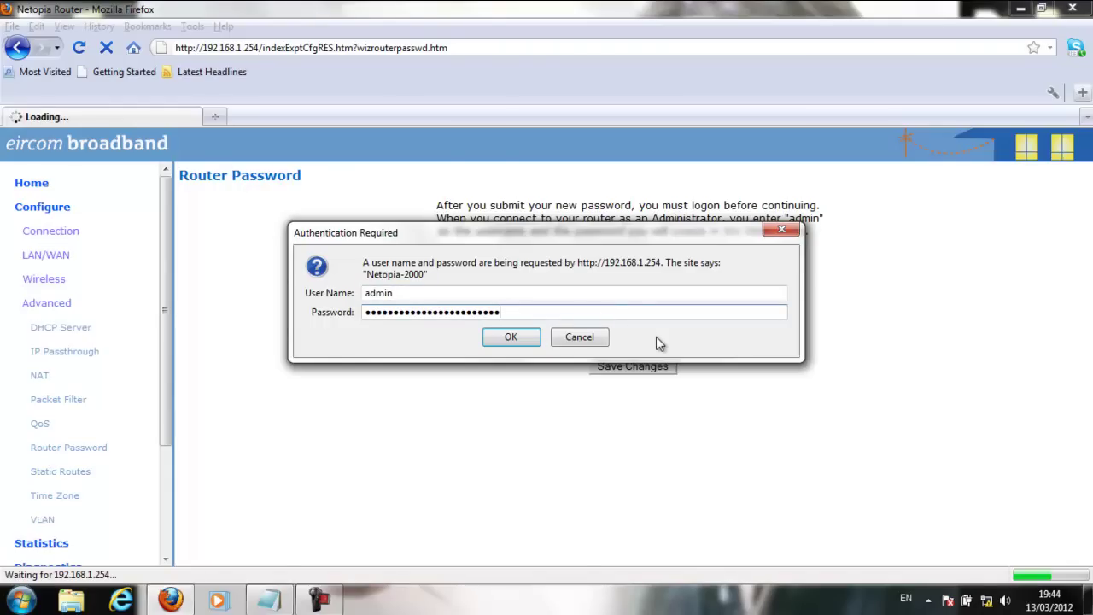
pyautogui.click(511, 342)
pyautogui.click(510, 338)
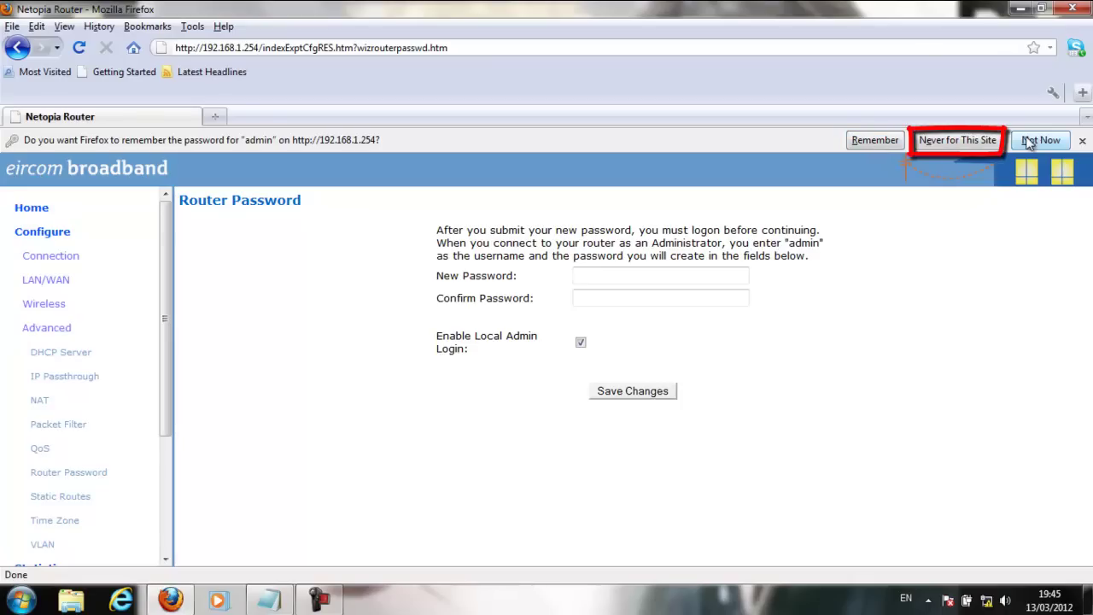
pyautogui.click(961, 140)
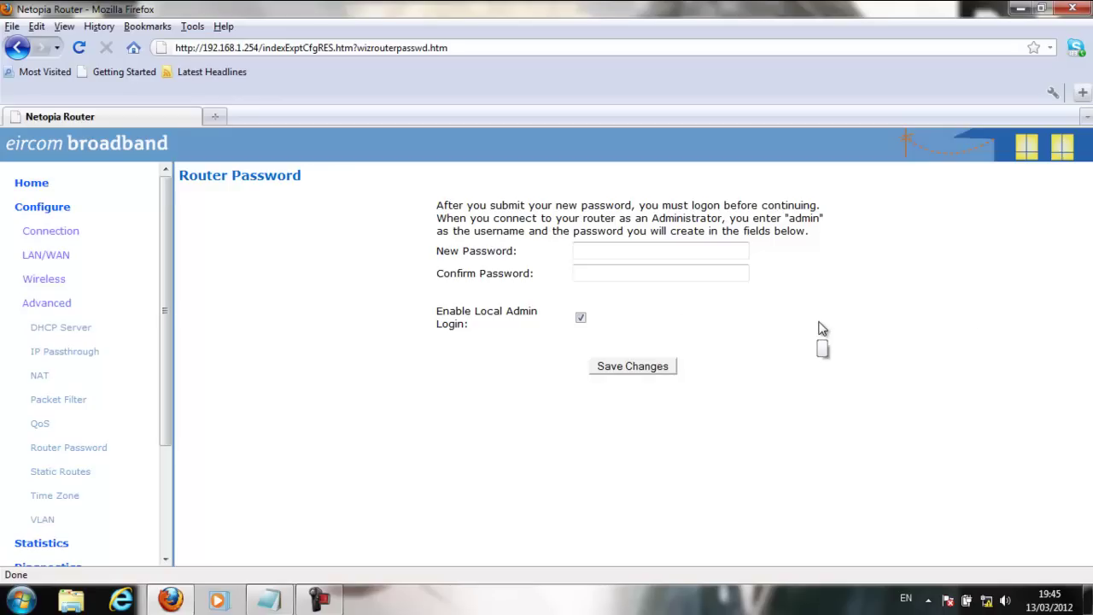
# Restart Firefox and log in as admin with the new password at 192.168.1.69.
pyautogui.click(1074, 9)
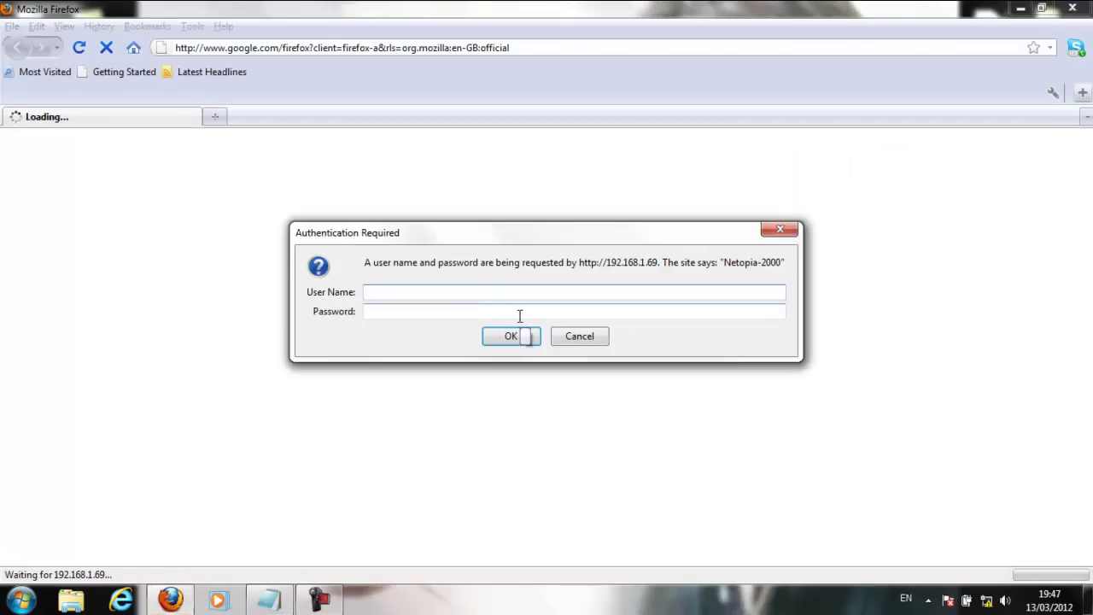
pyautogui.write('admin')
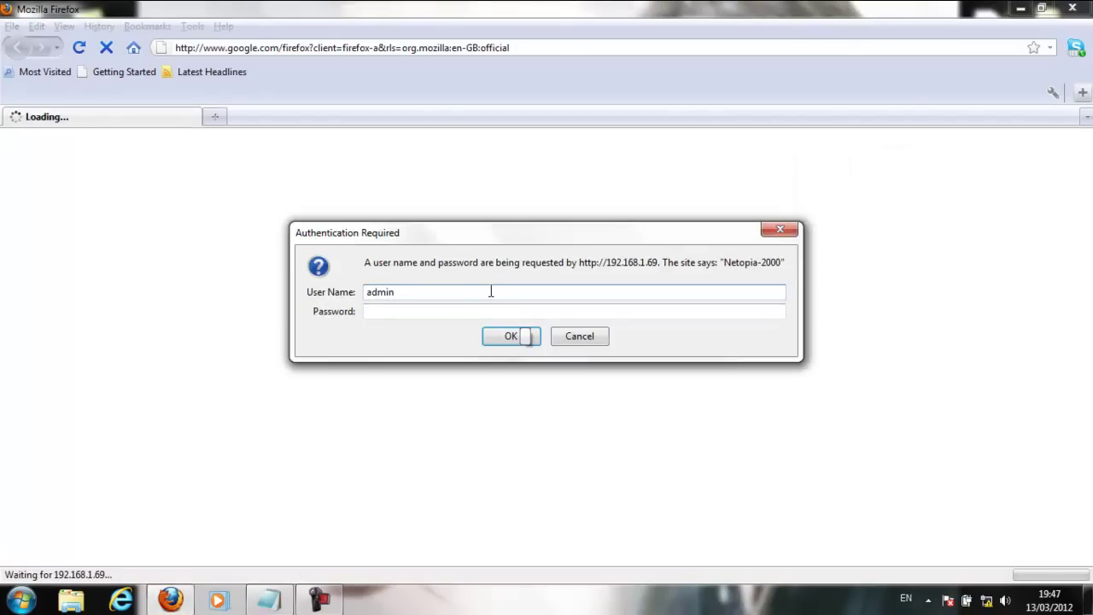
pyautogui.press('Tab')
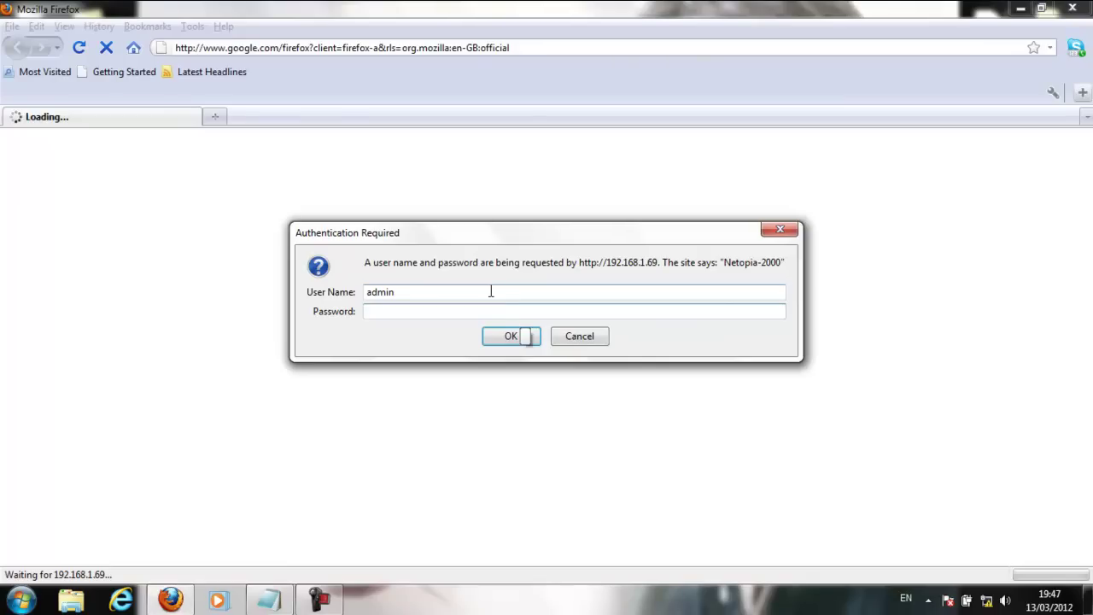
pyautogui.hotkey('ctrl', 'v')
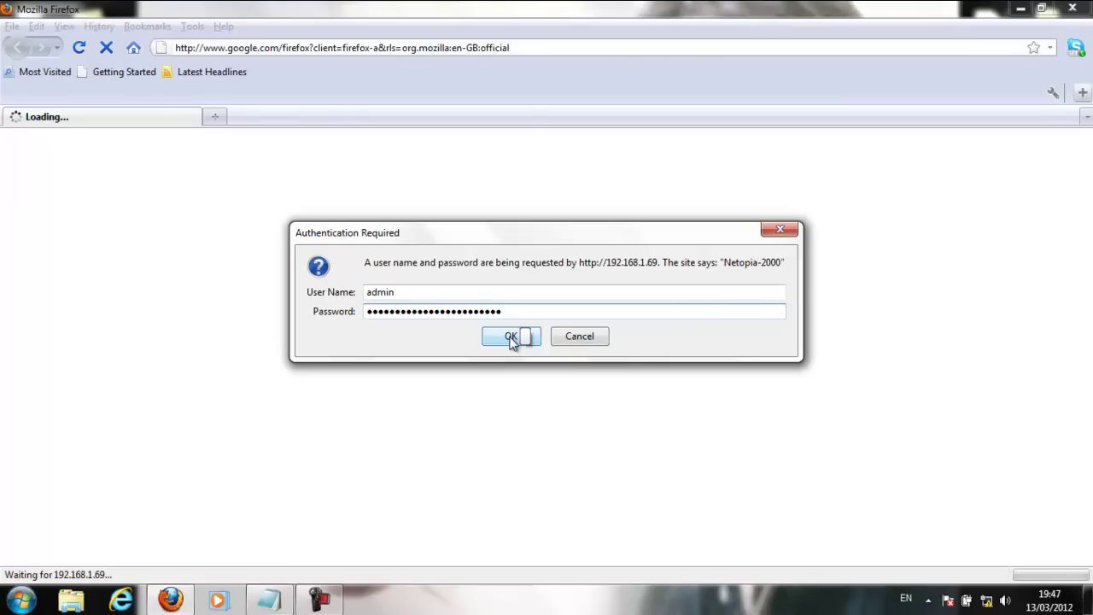
pyautogui.click(513, 338)
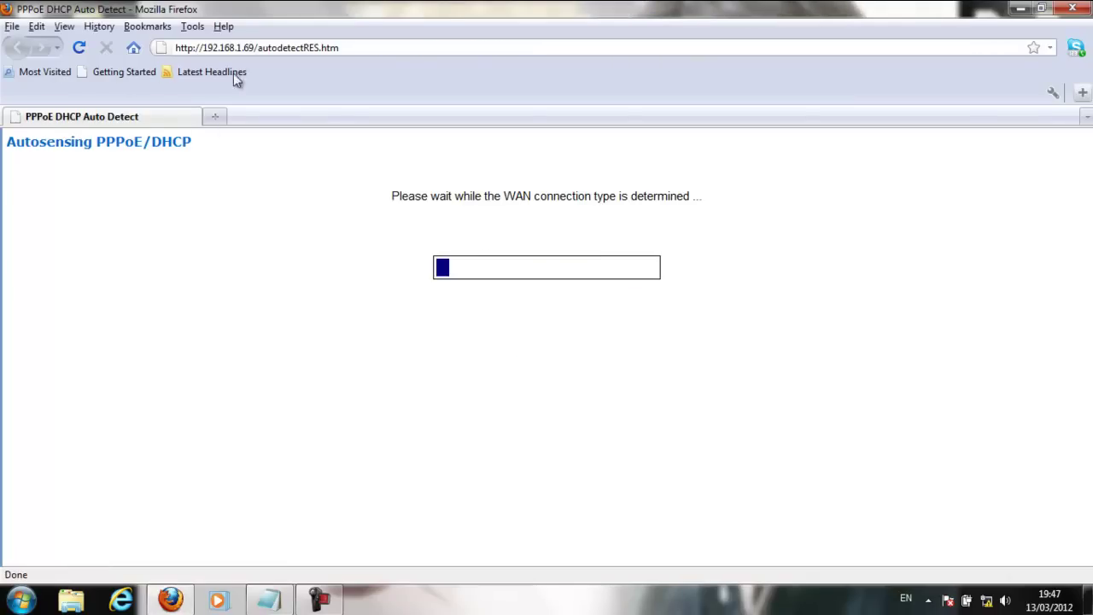
pyautogui.moveTo(350, 49); pyautogui.dragTo(254, 48)
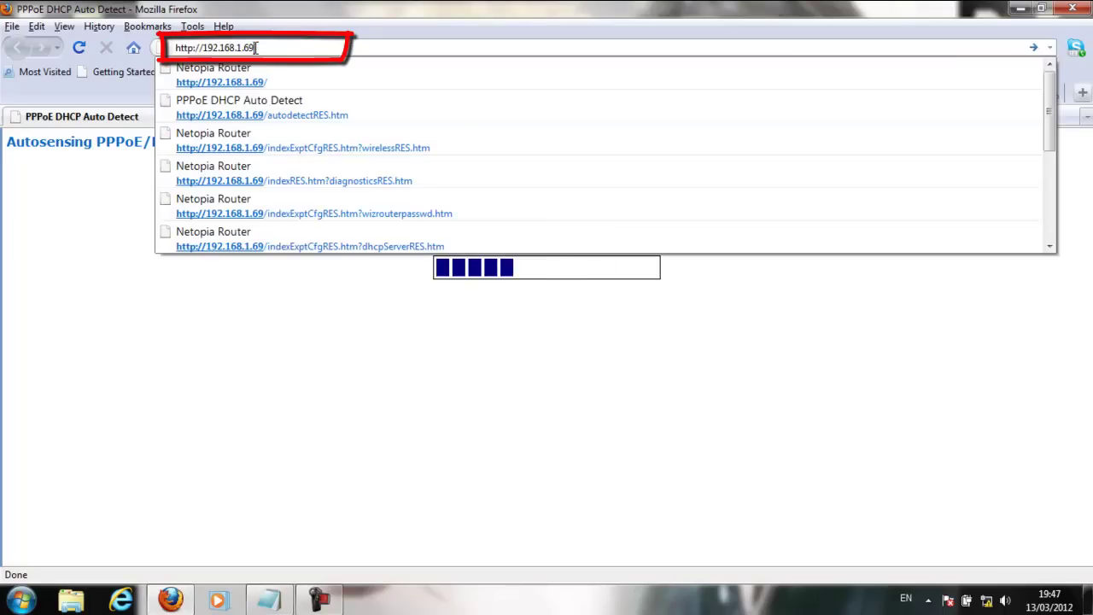
pyautogui.press('BackSpace')
pyautogui.click(245, 83)
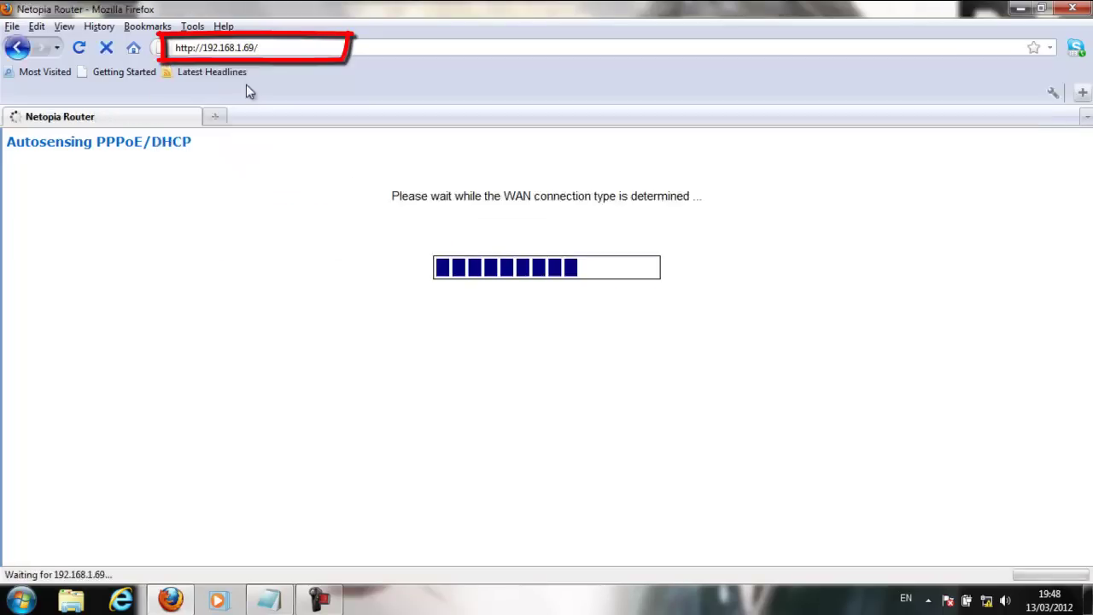
pyautogui.moveTo(204, 48); pyautogui.dragTo(263, 48)
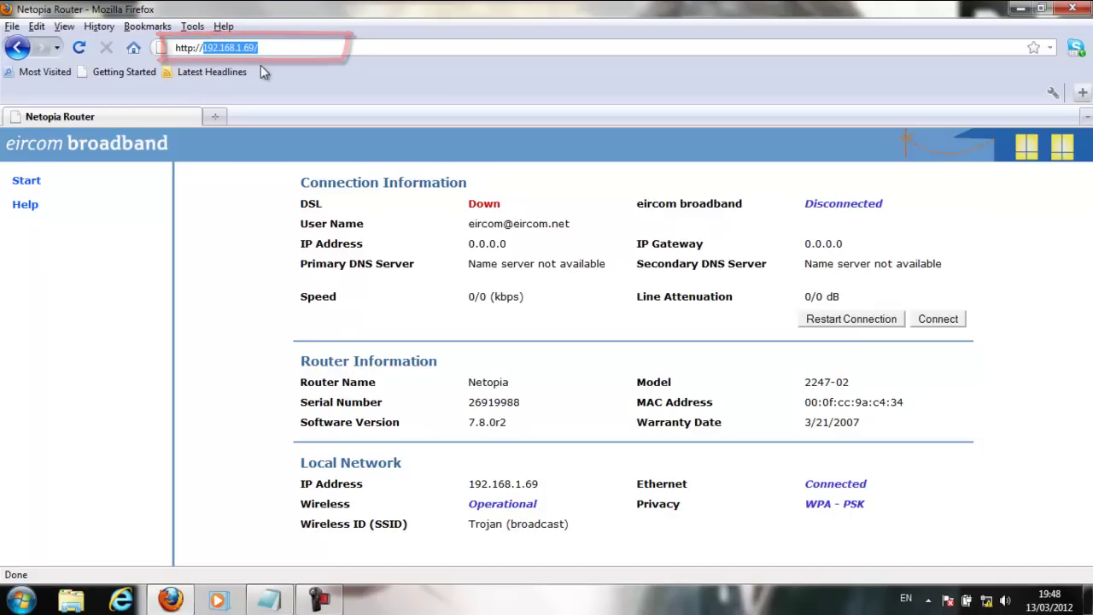
pyautogui.click(24, 182)
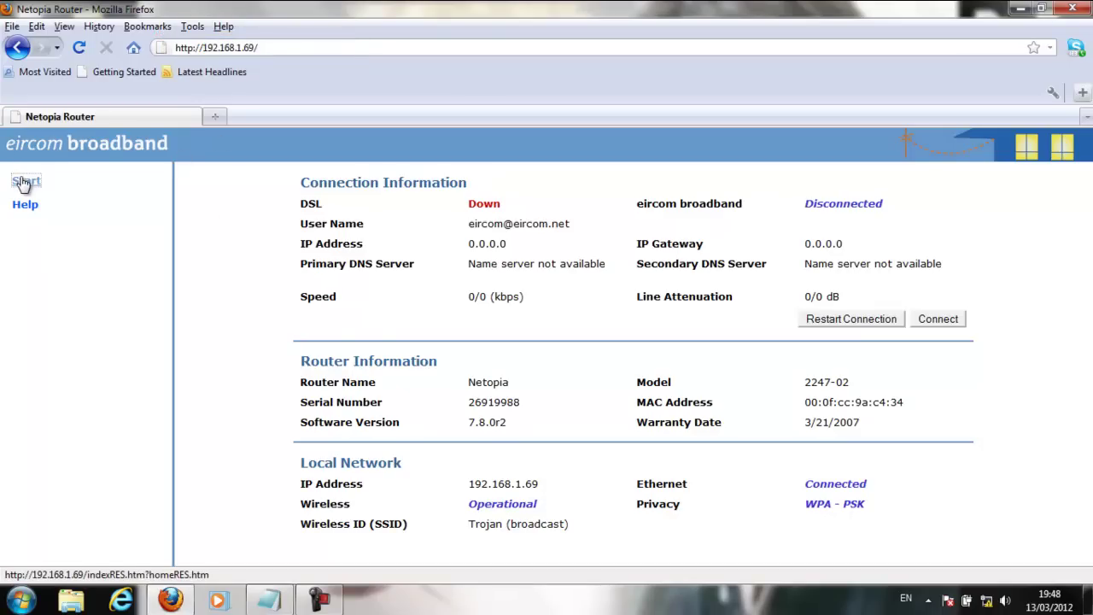
# Enter Expert Mode and check the wireless settings show SSID Trojan with WPA-PSK.
pyautogui.click(66, 308)
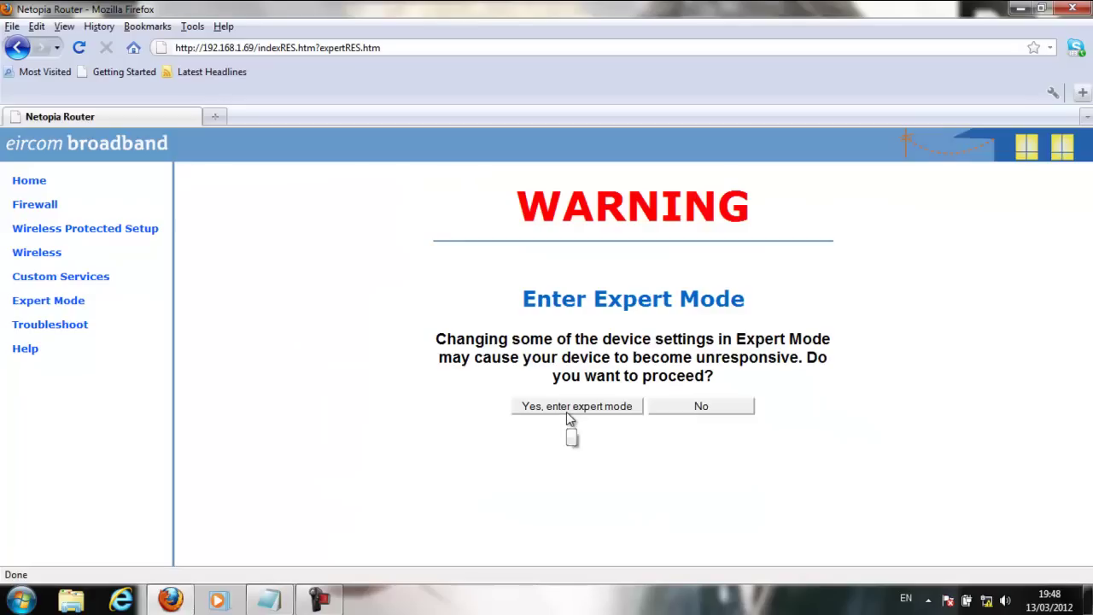
pyautogui.click(566, 412)
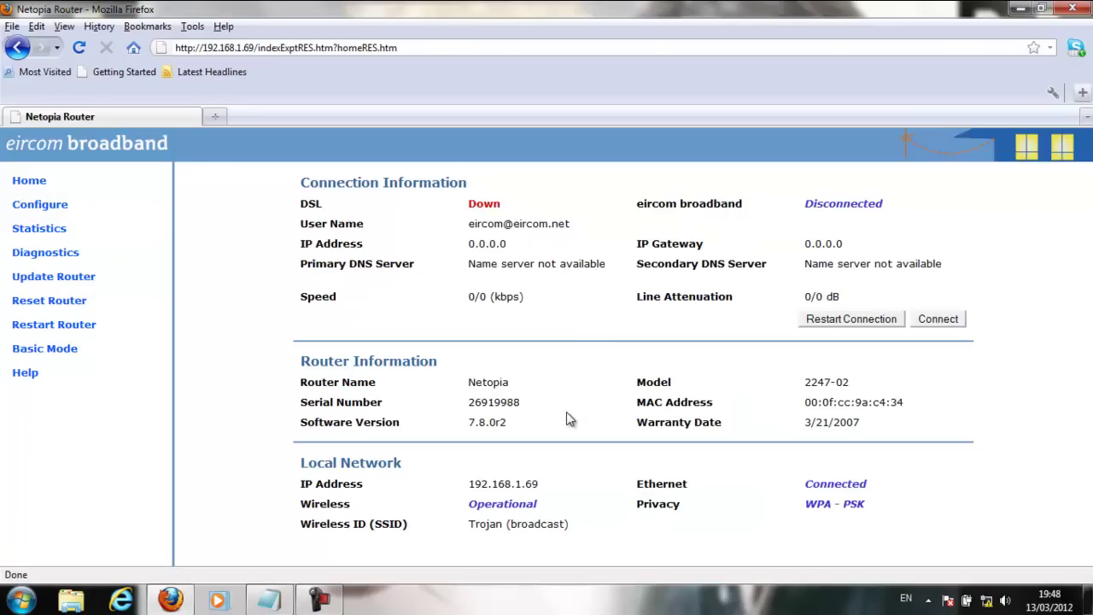
pyautogui.click(61, 210)
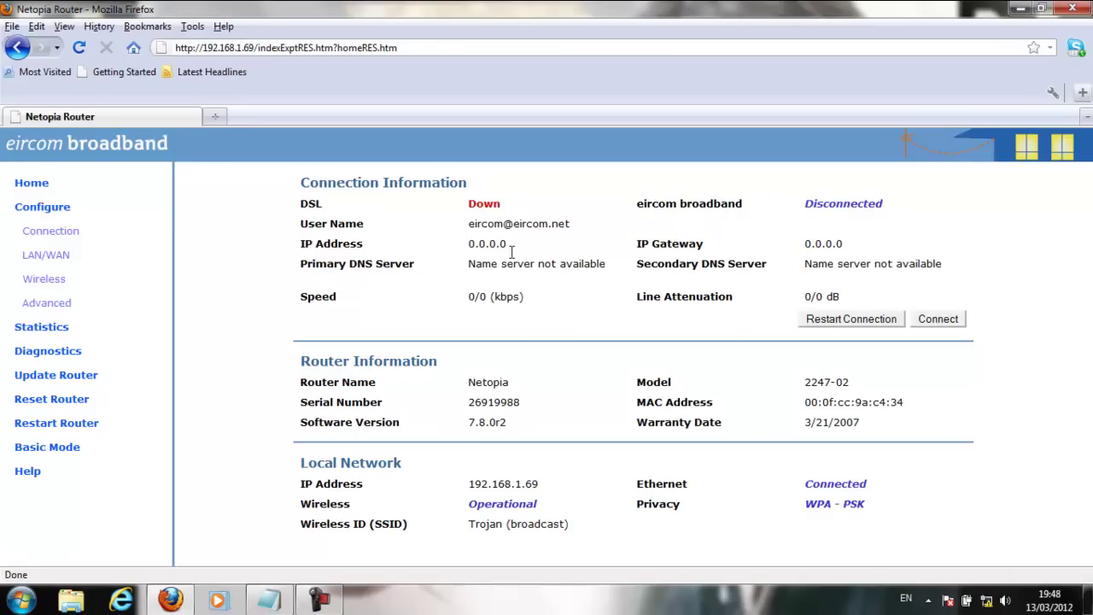
pyautogui.click(47, 282)
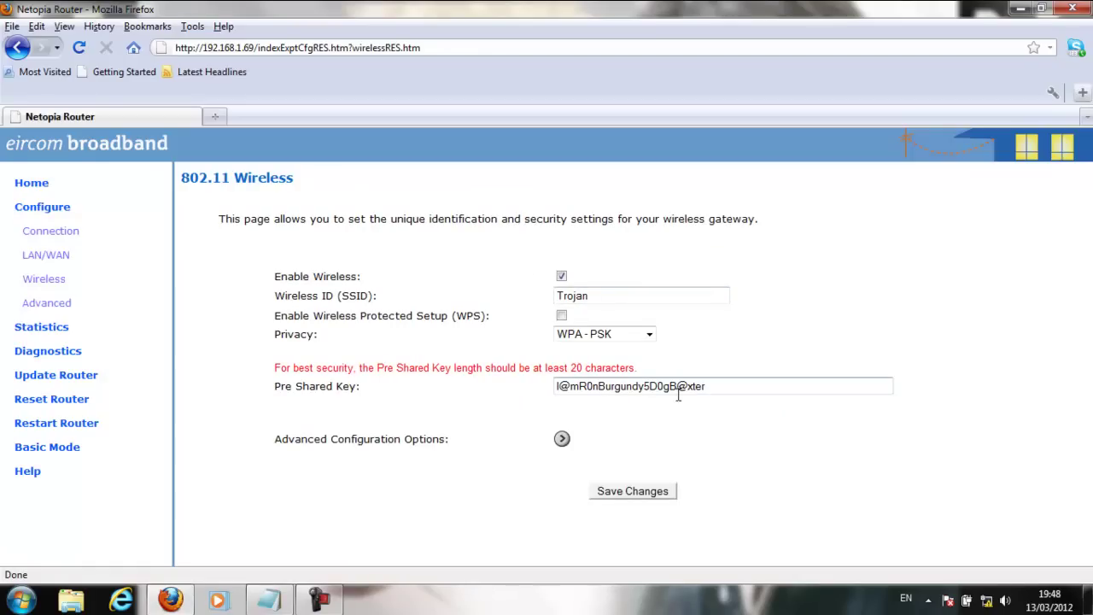
# Check the DHCP range 192.168.1.70–192.168.1.74, then view the Router Password page.
pyautogui.click(38, 304)
pyautogui.click(53, 327)
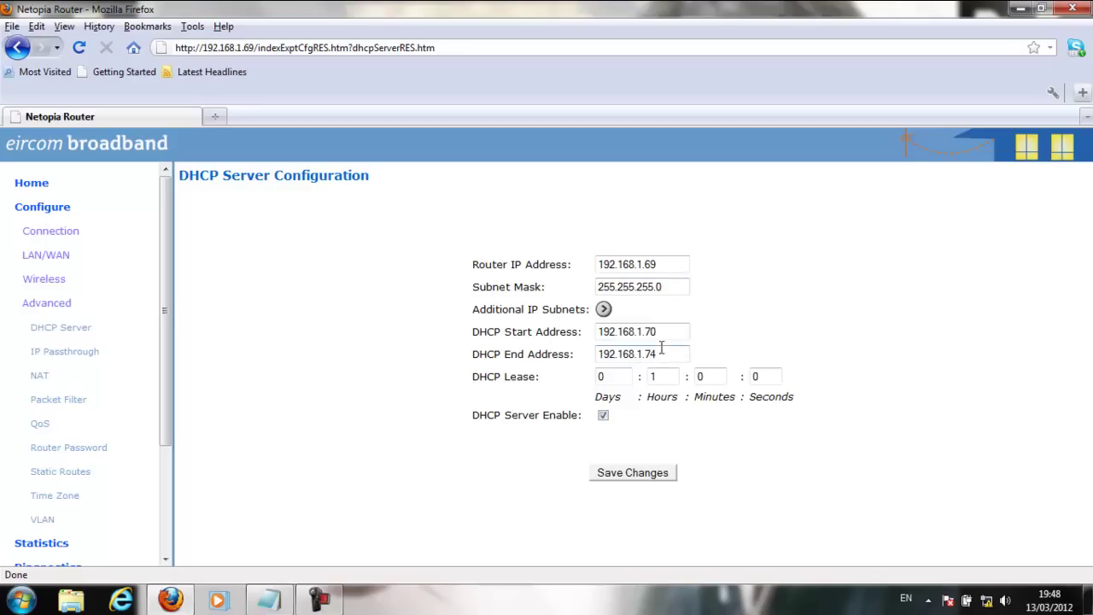
pyautogui.click(69, 447)
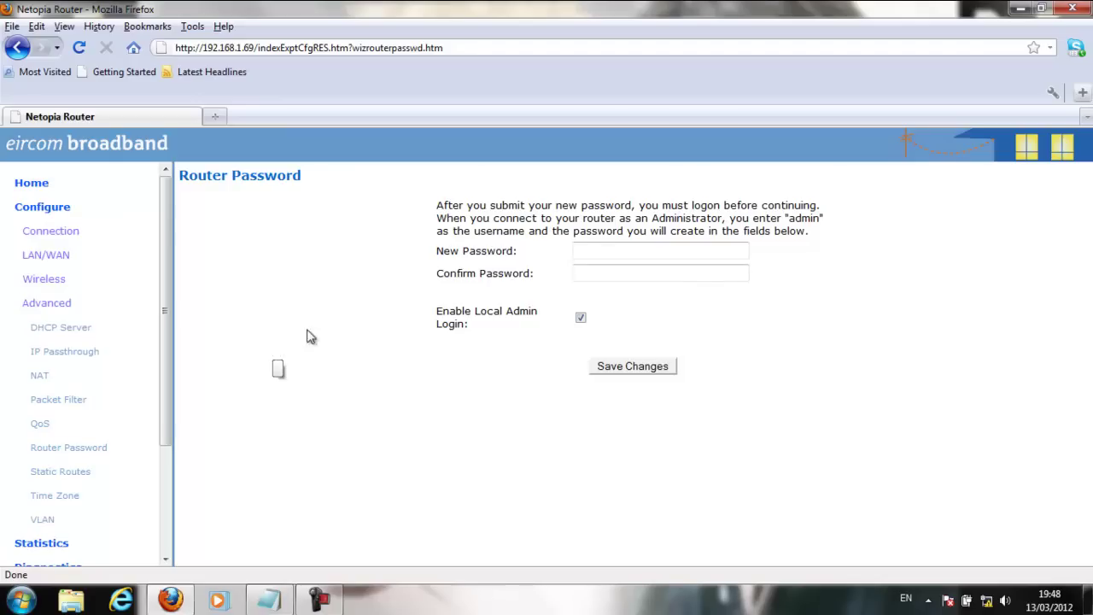
# Close the Firefox window showing the router pages to return to the desktop.
pyautogui.click(1074, 10)
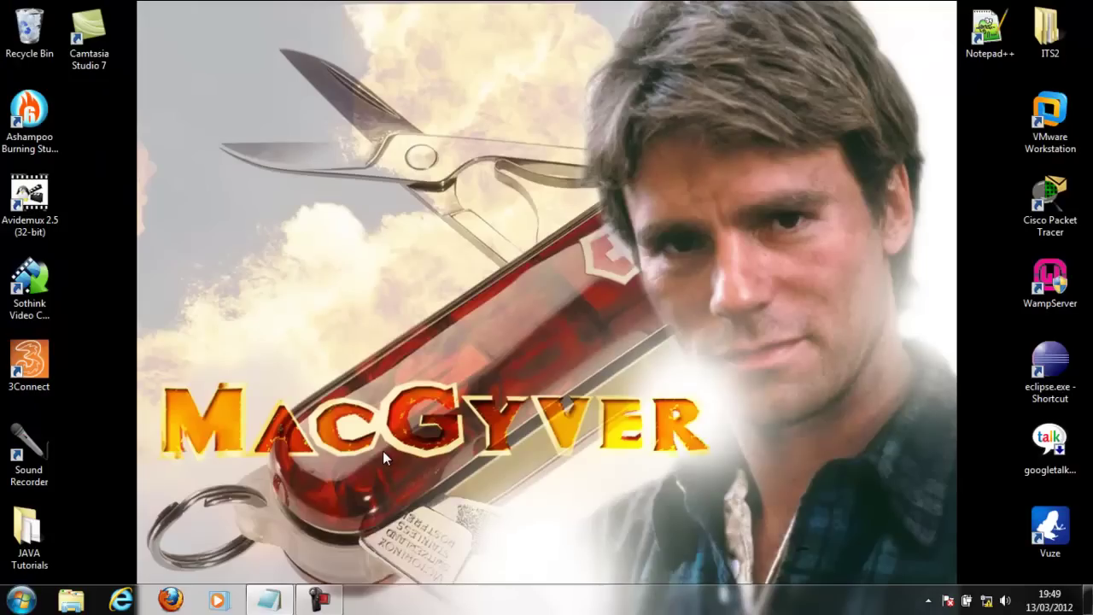